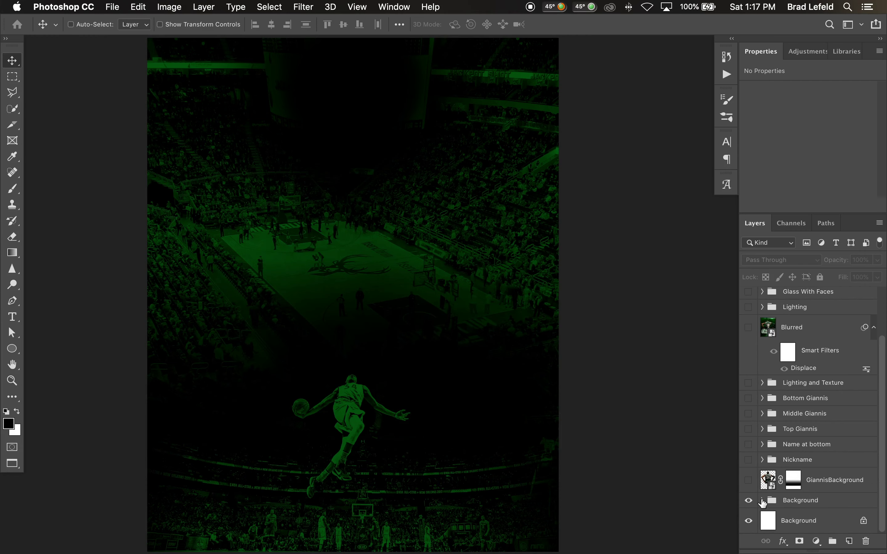
# Expand the Background group and isolate the s98bpv1n78v11 arena photo over Layer 3 by hiding Gradient Map 2 and Group 6
pyautogui.click(763, 502)
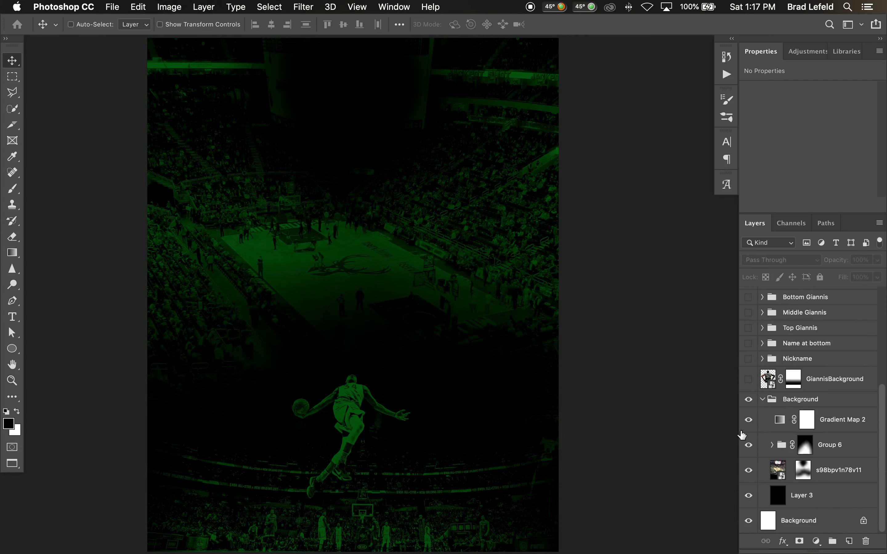
pyautogui.moveTo(749, 420); pyautogui.dragTo(749, 477)
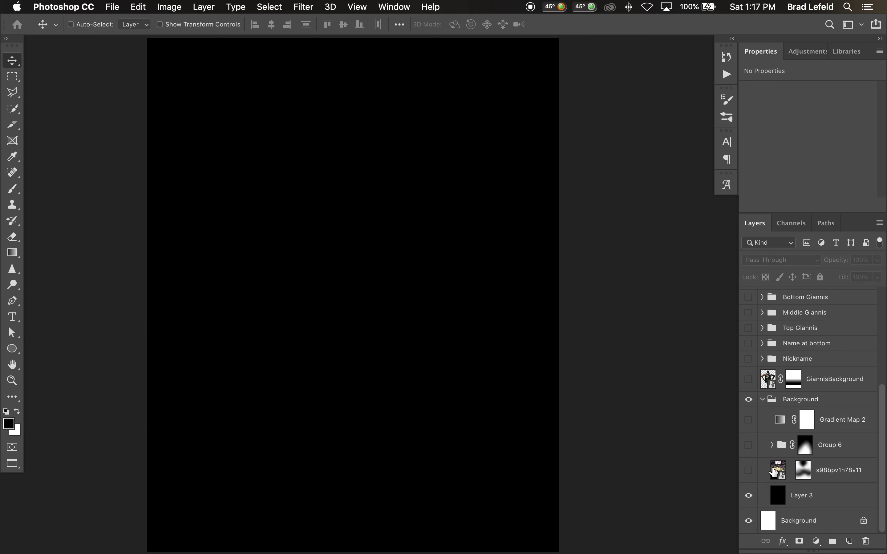
pyautogui.click(773, 472)
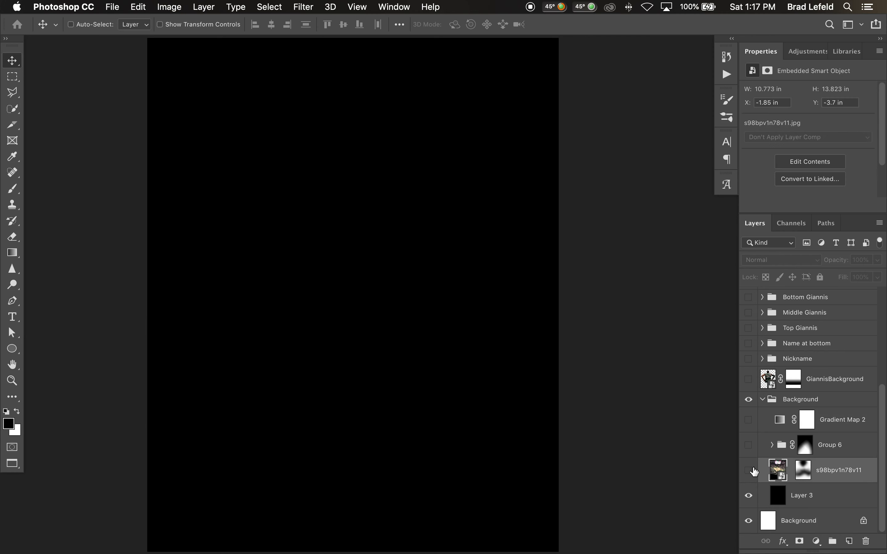
pyautogui.click(749, 472)
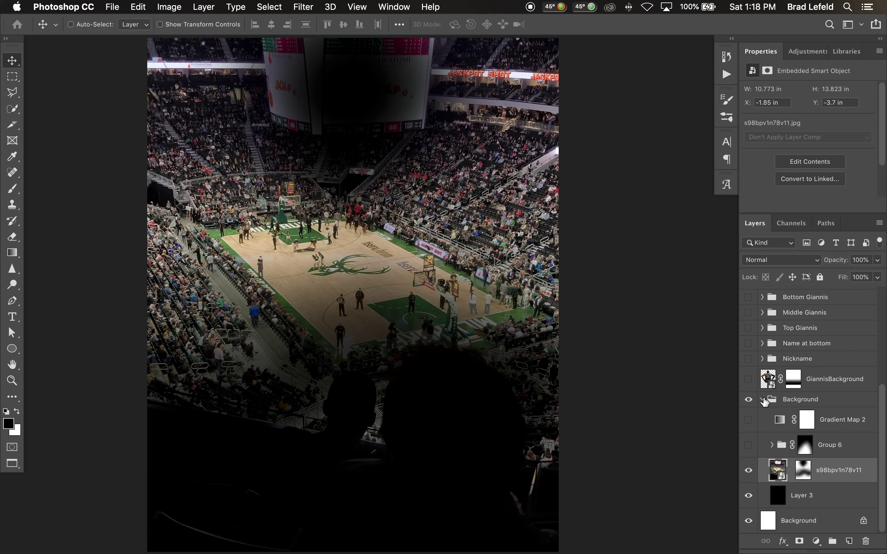
# Make the GiannisBackground layer visible, and expand and show Group 6 inside the Background group
pyautogui.click(749, 378)
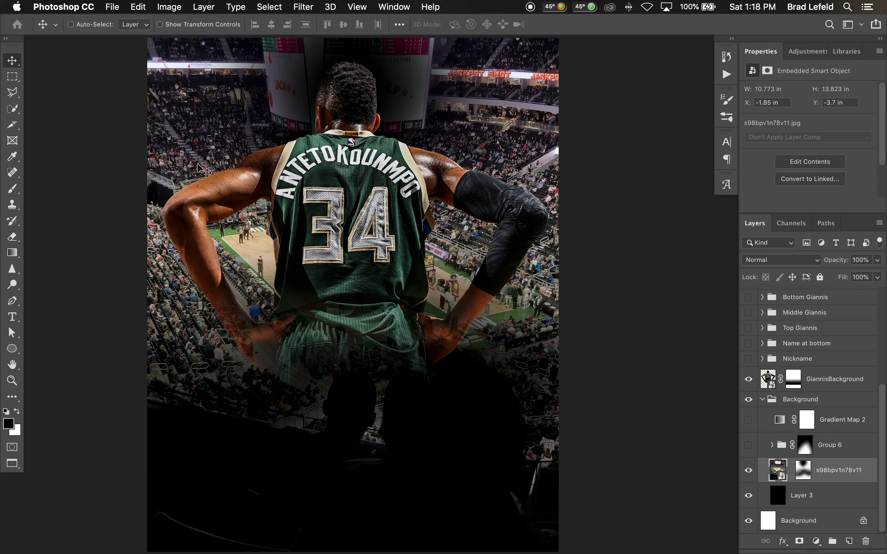
pyautogui.click(771, 446)
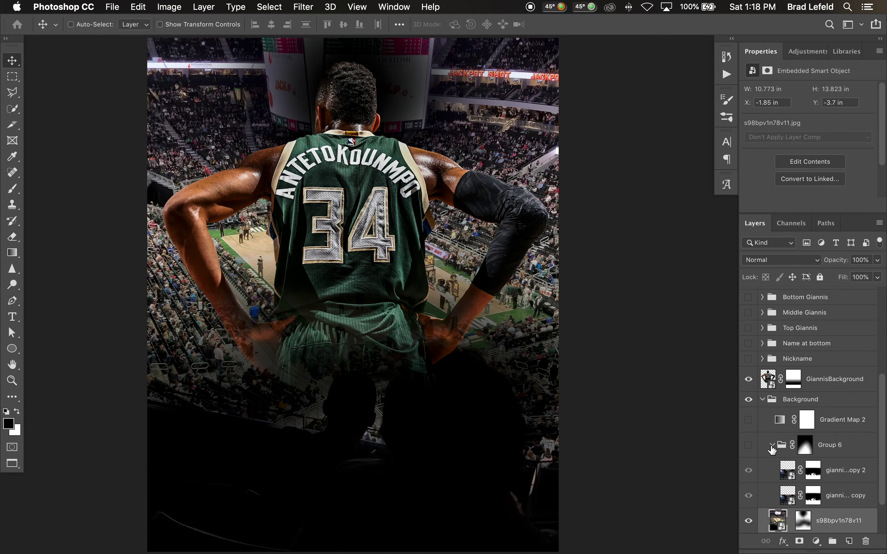
pyautogui.click(748, 445)
pyautogui.scroll(-2, 750, 456)
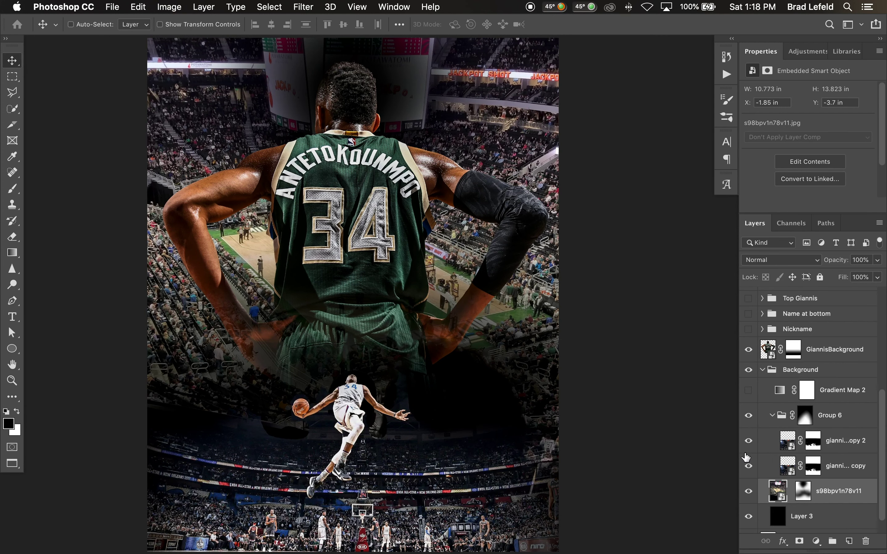
# Compare the dunk image in Group 6 with its upper Screen-mode copy hidden and shown, leaving the copy visible
pyautogui.click(787, 444)
pyautogui.click(748, 444)
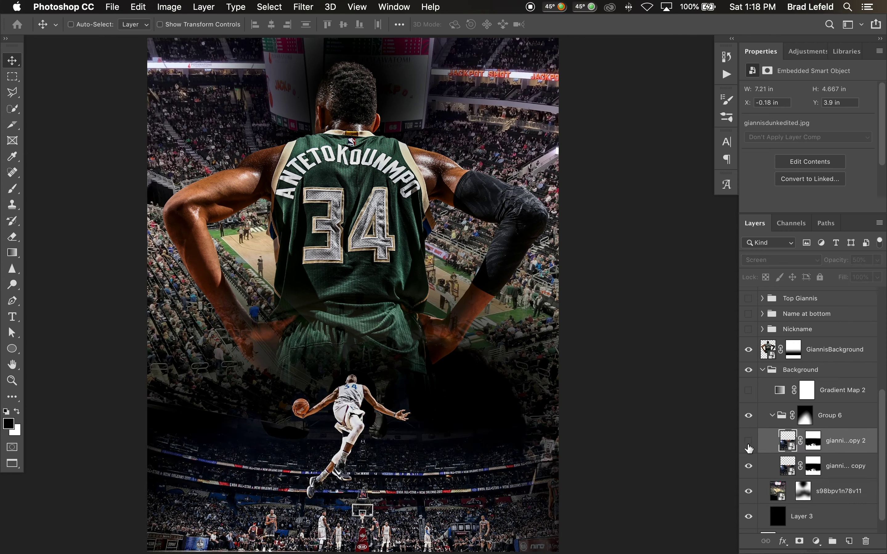
pyautogui.click(749, 444)
pyautogui.click(748, 442)
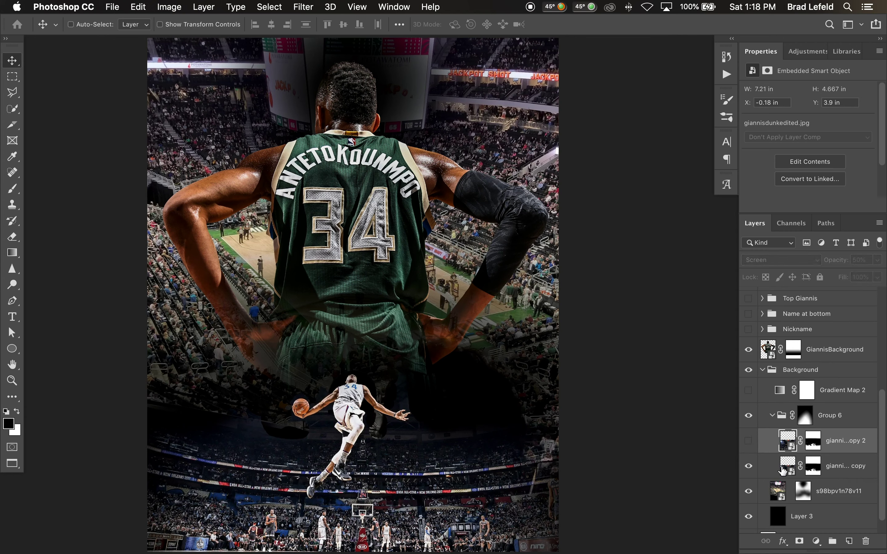
pyautogui.click(787, 466)
pyautogui.click(787, 445)
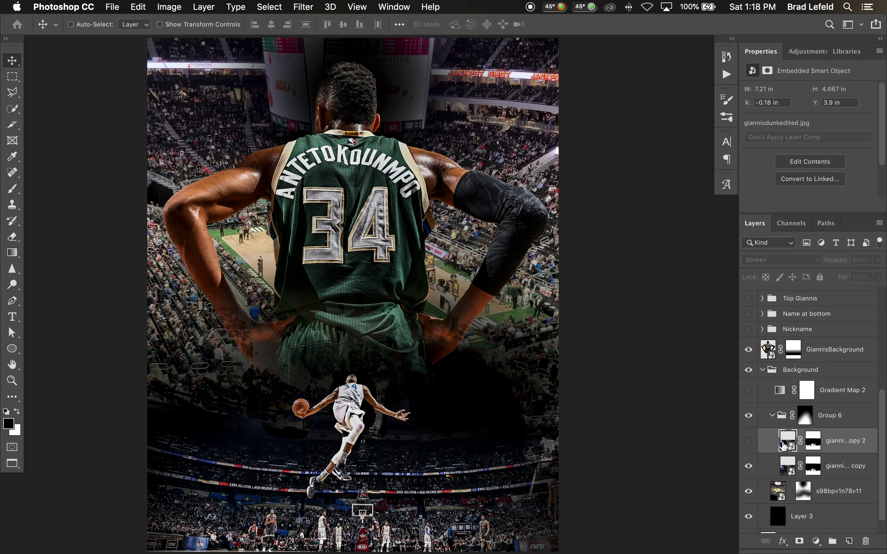
pyautogui.click(749, 442)
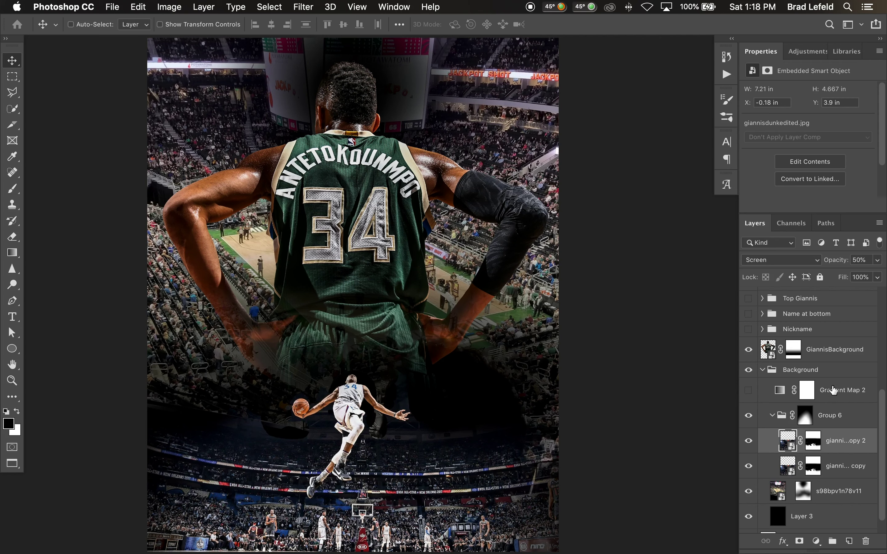
# Show the Gradient Map 2 adjustment to tint the arena background green, and collapse the Background group
pyautogui.click(775, 391)
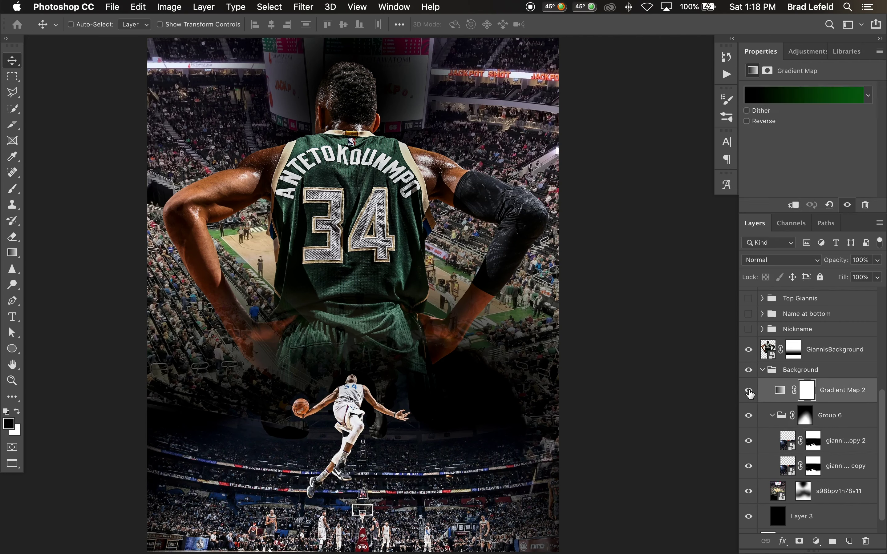
pyautogui.click(749, 390)
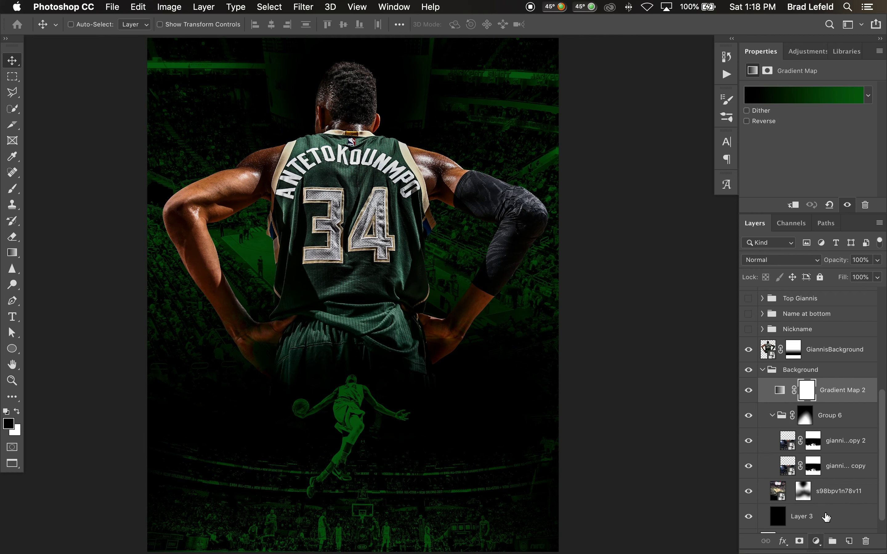
pyautogui.click(764, 371)
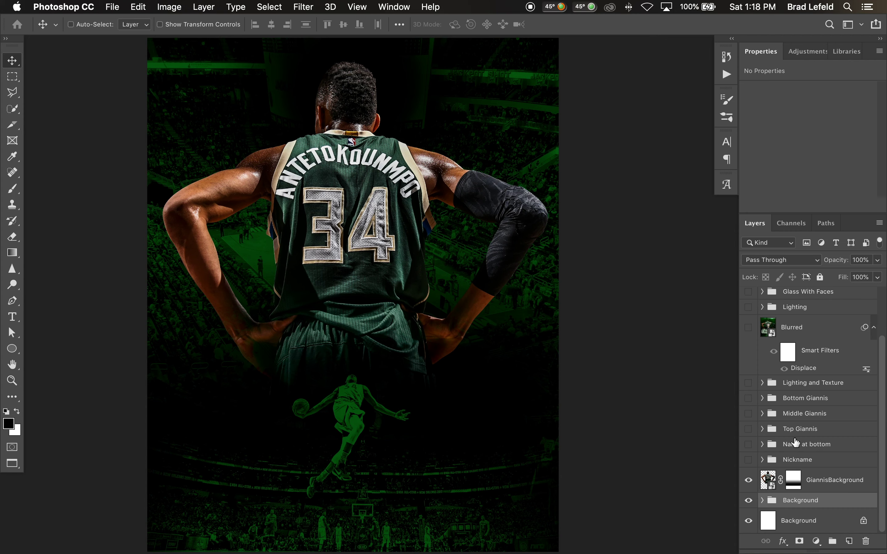
# Expand and show the Nickname group, with its Group 9 copy 2 glow hidden and Group 9 copy selected
pyautogui.click(762, 460)
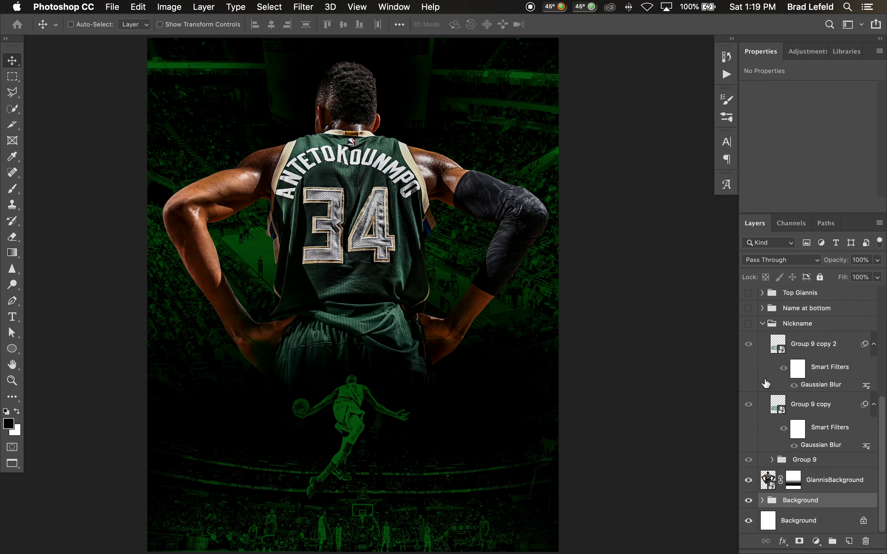
pyautogui.click(749, 324)
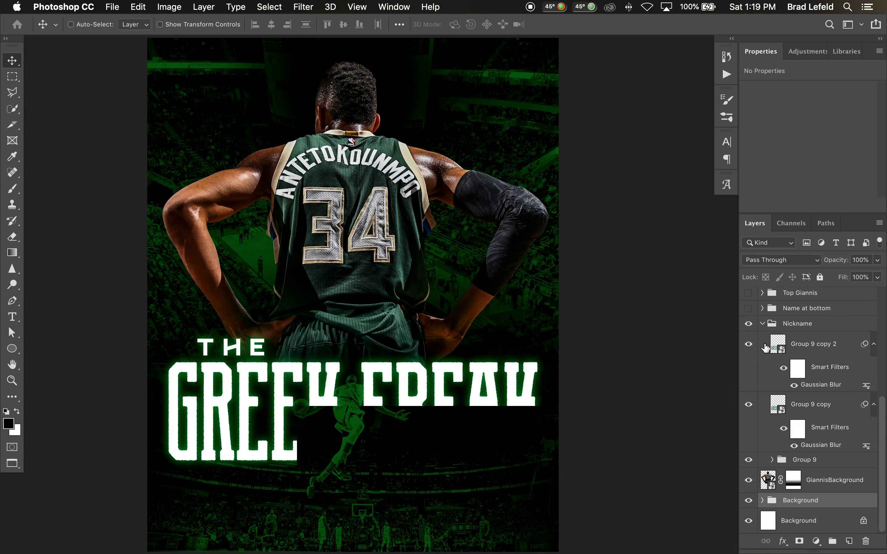
pyautogui.click(748, 345)
pyautogui.click(820, 404)
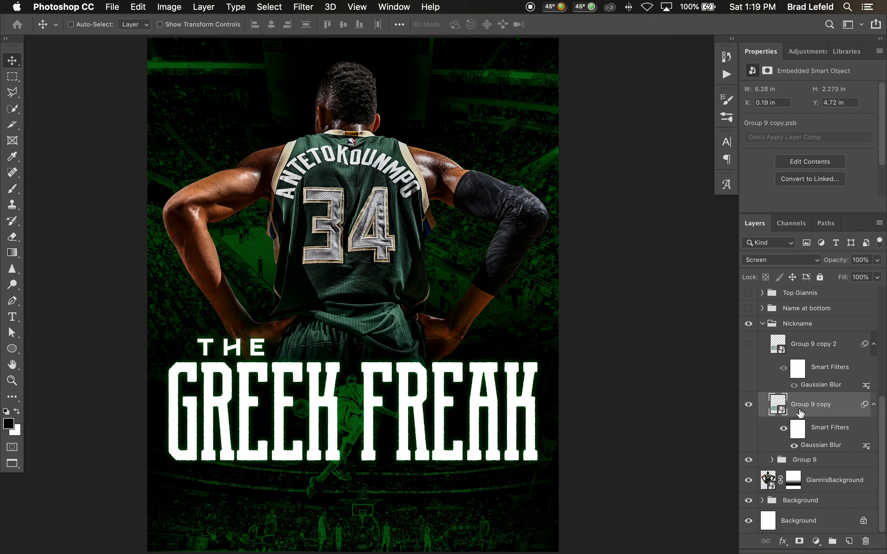
# Inspect the Gaussian Blur settings on Group 9 copy and compare the text glow with the filter off and on
pyautogui.click(794, 446)
pyautogui.doubleClick(796, 448)
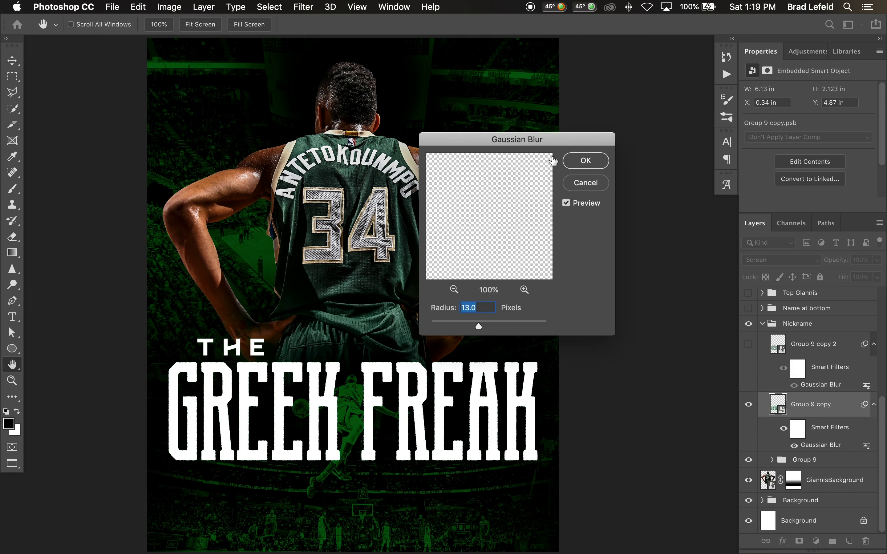
pyautogui.press('Escape')
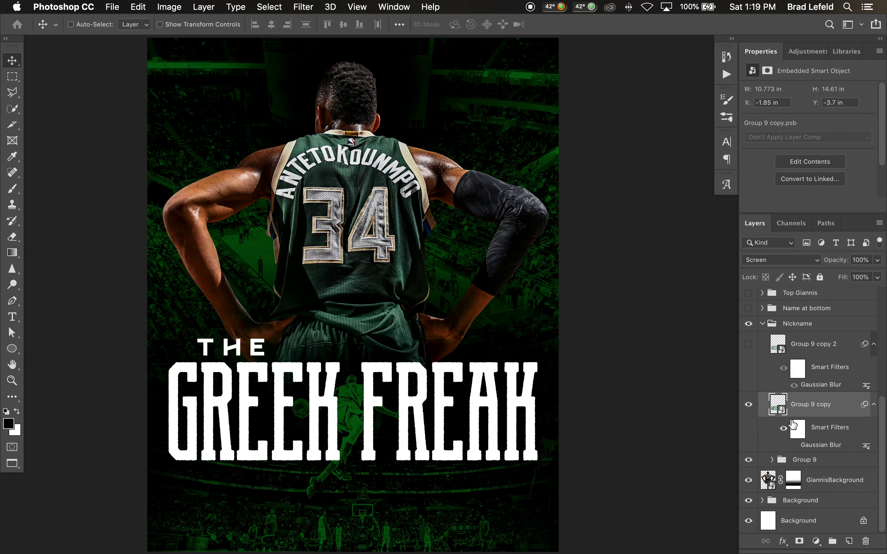
pyautogui.click(794, 445)
pyautogui.click(794, 445)
pyautogui.click(794, 445)
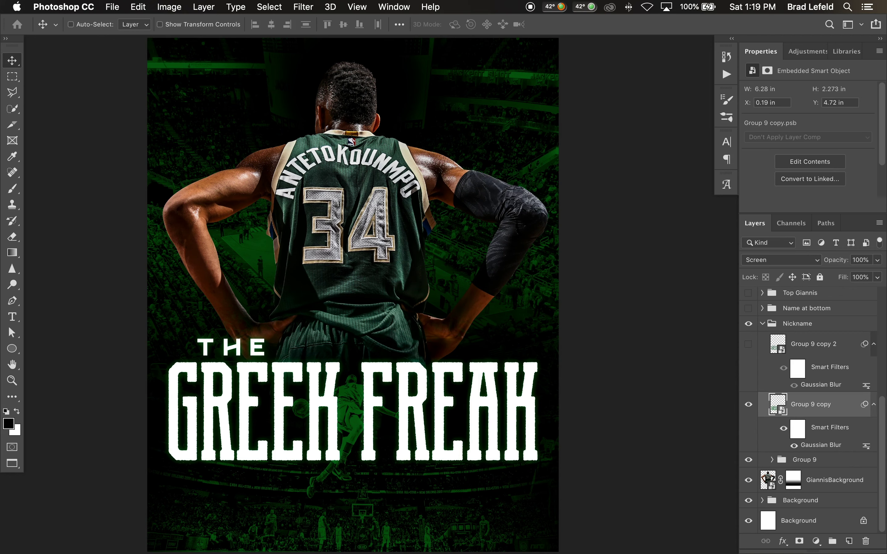
# Show the Group 9 copy 2 glow layer again and collapse the Nickname group
pyautogui.click(831, 354)
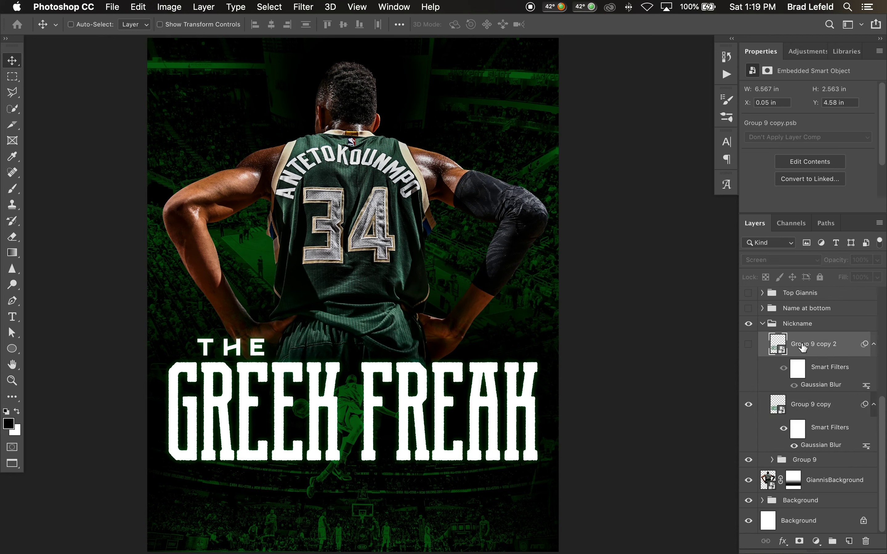
pyautogui.click(748, 346)
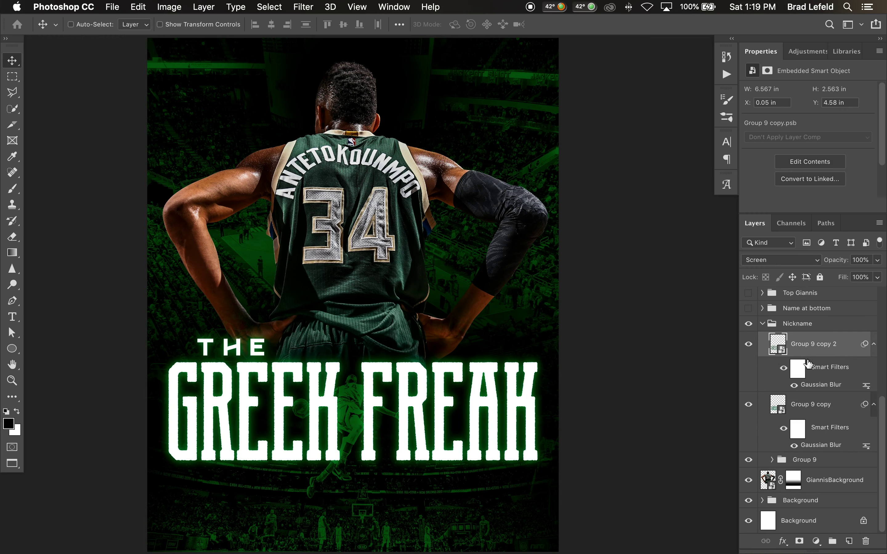
pyautogui.press('alt+super+a')
pyautogui.click(774, 329)
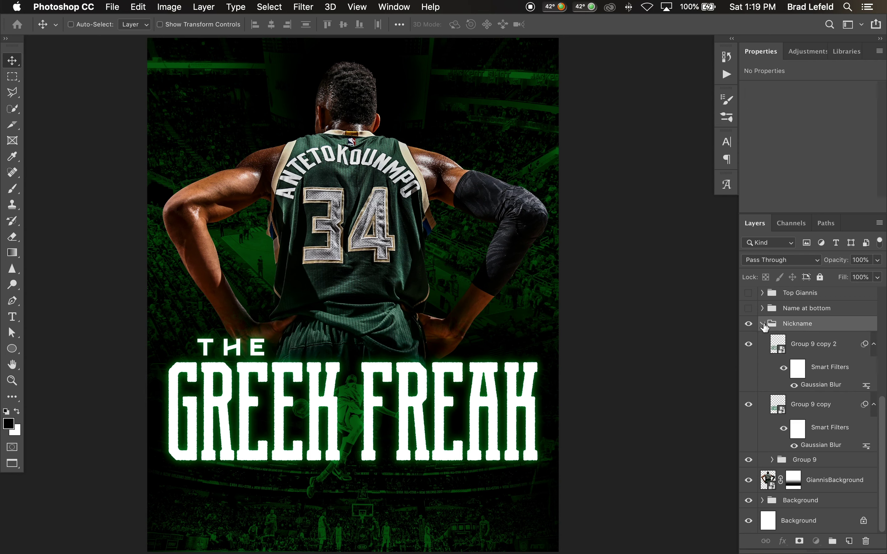
pyautogui.click(762, 324)
# Expand the Name at bottom group, make it visible and select its Group 10 copy layer
pyautogui.click(762, 444)
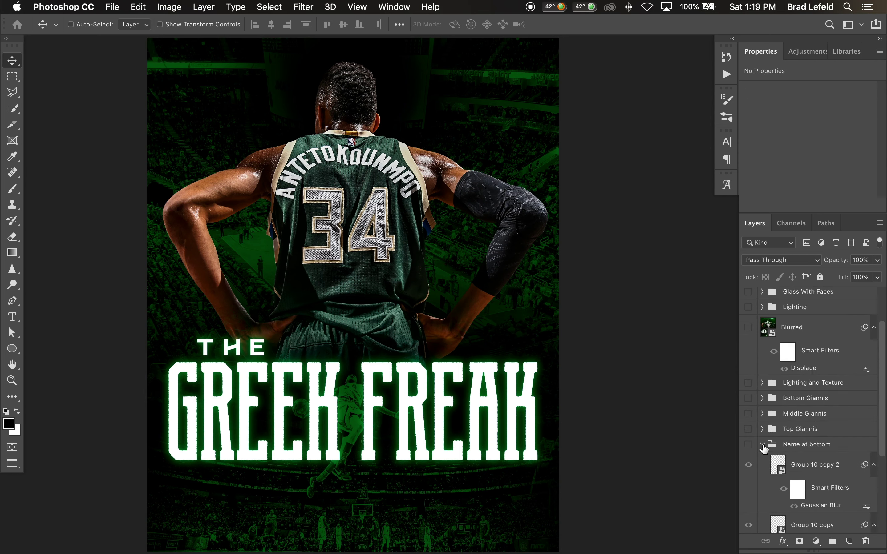
pyautogui.scroll(-5, 763, 449)
pyautogui.scroll(2, 762, 357)
pyautogui.click(749, 352)
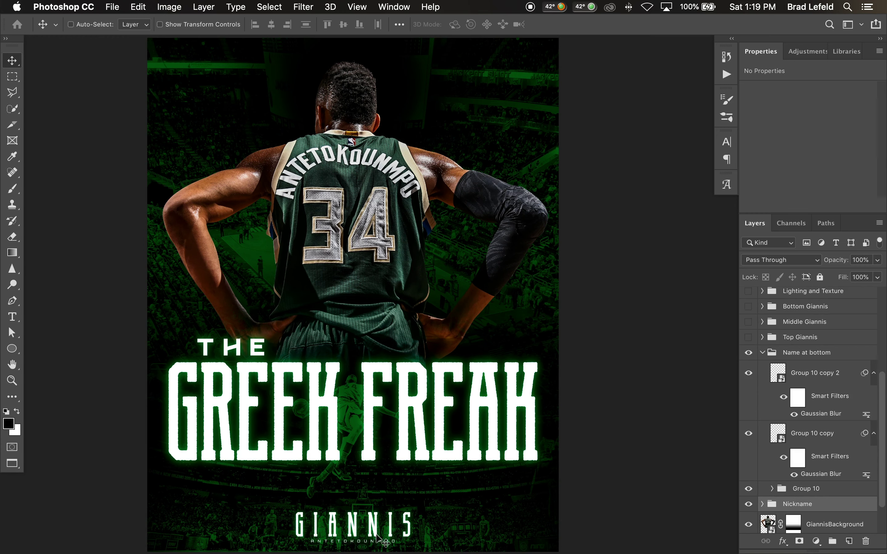
pyautogui.click(836, 435)
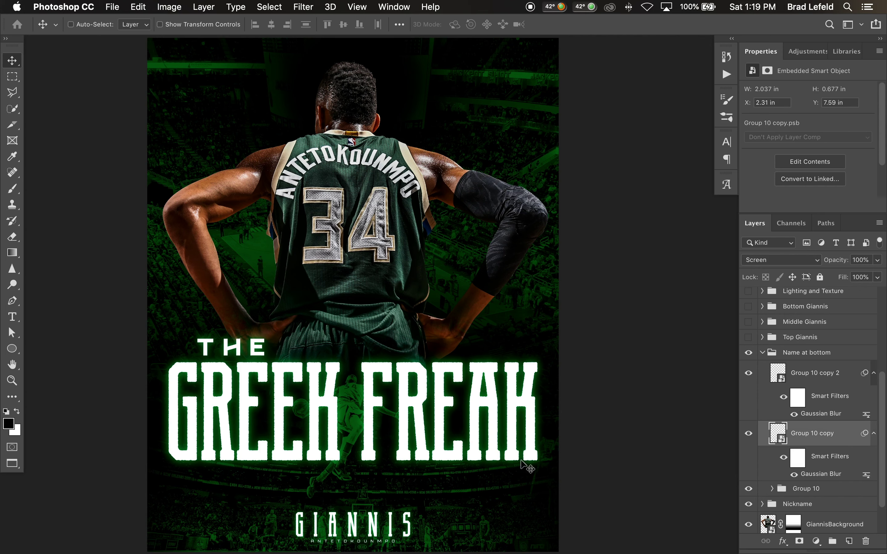
# Open the contents of the Group 10 copy smart object, examine its group and text layers, and close it
pyautogui.click(763, 353)
pyautogui.click(763, 446)
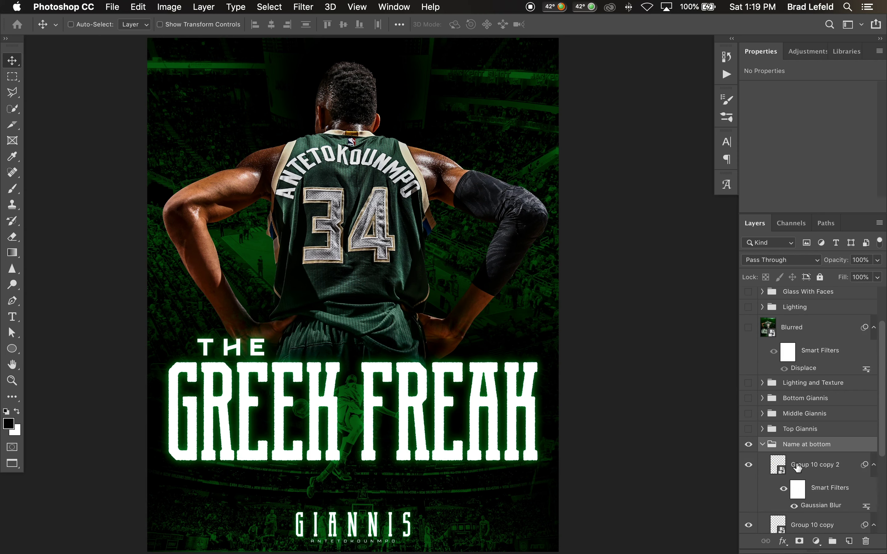
pyautogui.click(800, 467)
pyautogui.scroll(-3, 806, 492)
pyautogui.click(810, 495)
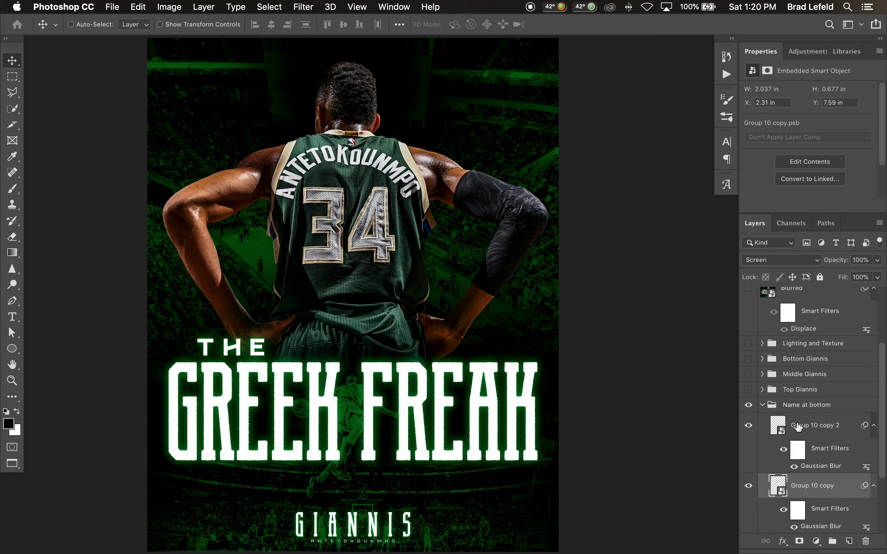
pyautogui.doubleClick(779, 488)
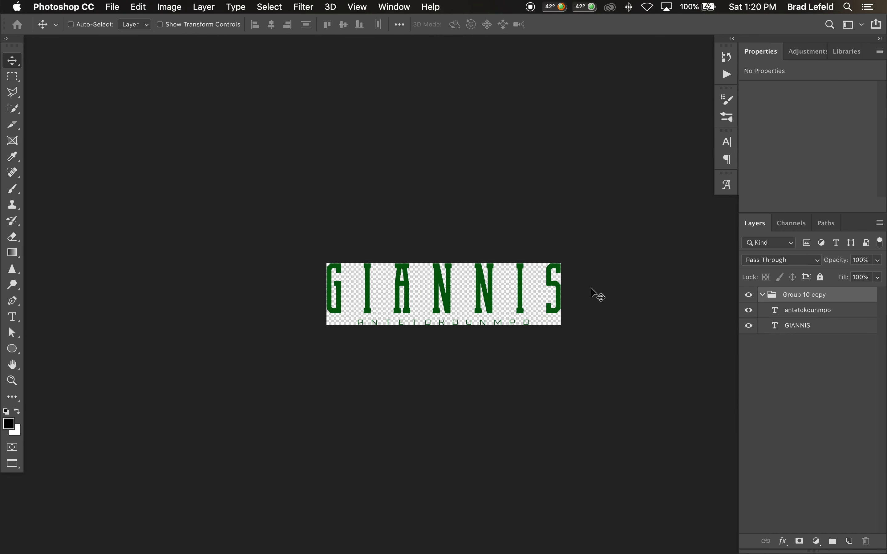
pyautogui.click(794, 328)
pyautogui.click(788, 300)
pyautogui.press('super+w')
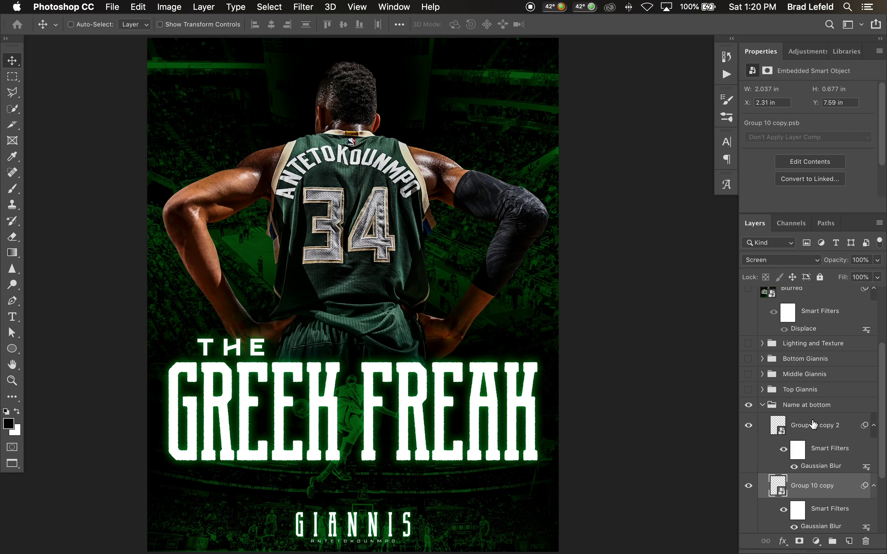
# Compare the bottom name's glow with Group 10 copy 2 hidden and shown, and collapse the Name at bottom group
pyautogui.scroll(-2, 811, 440)
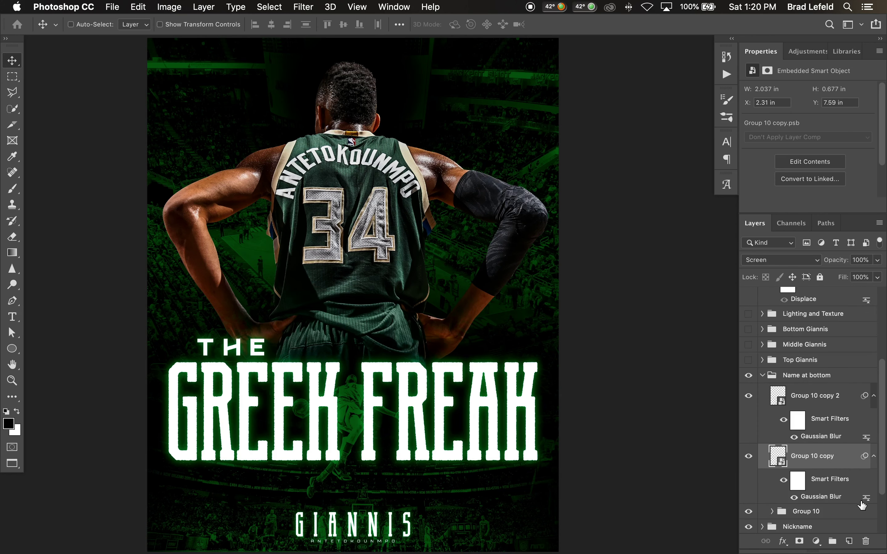
pyautogui.click(806, 398)
pyautogui.click(749, 397)
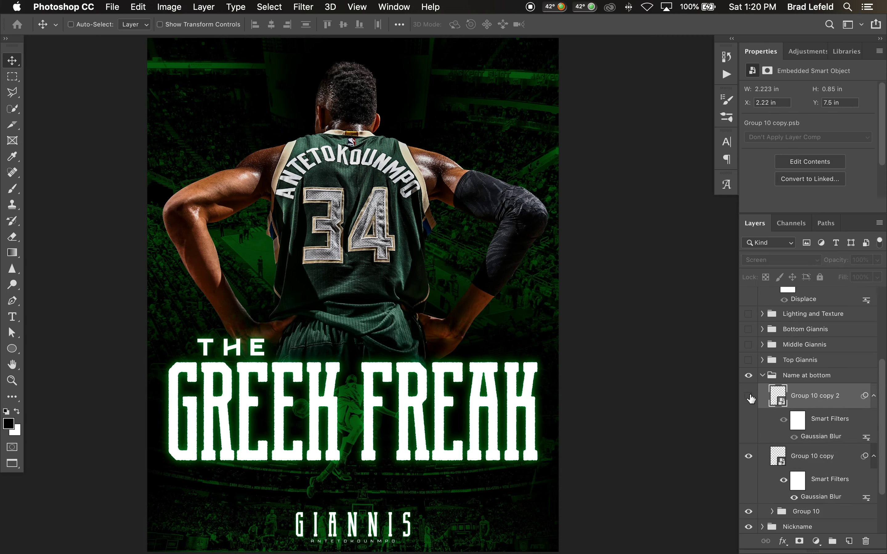
pyautogui.click(749, 396)
pyautogui.click(762, 377)
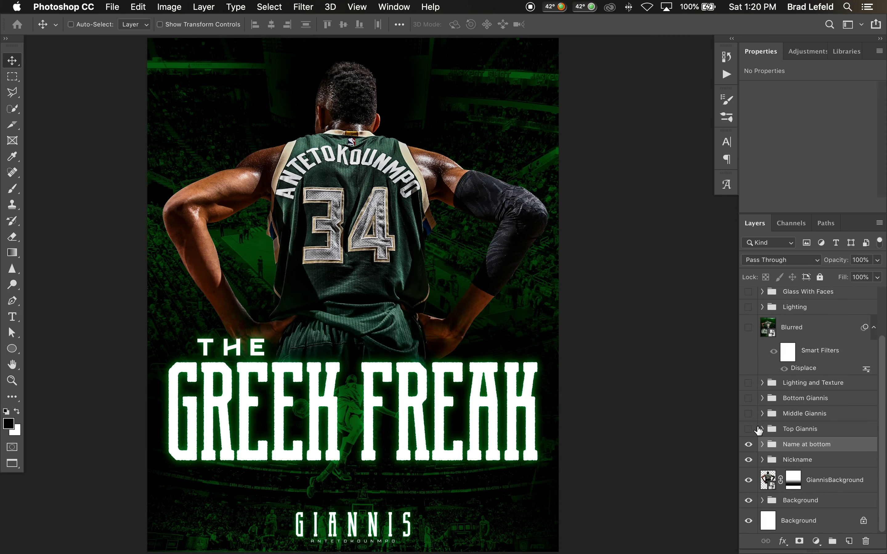
# Make the Top Giannis, Middle Giannis and Bottom Giannis groups visible, leaving them collapsed
pyautogui.click(763, 429)
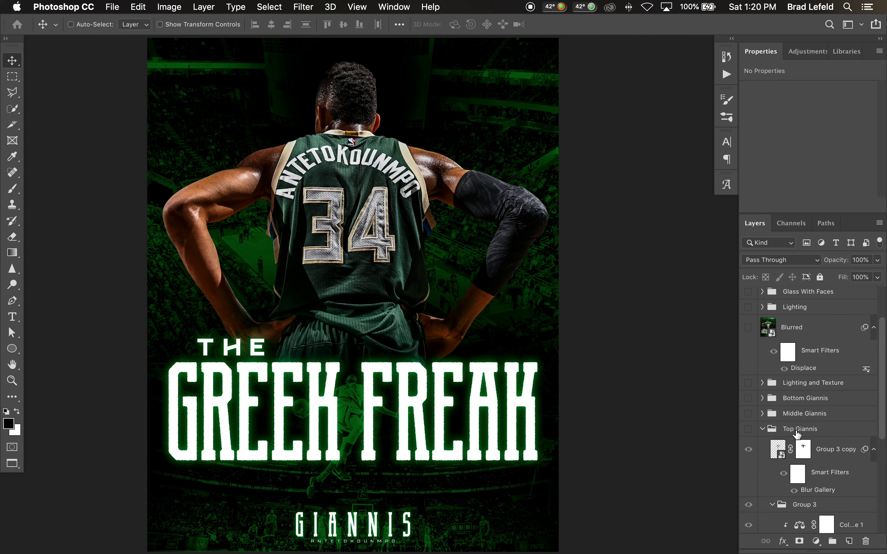
pyautogui.click(763, 430)
pyautogui.moveTo(748, 429); pyautogui.dragTo(750, 400)
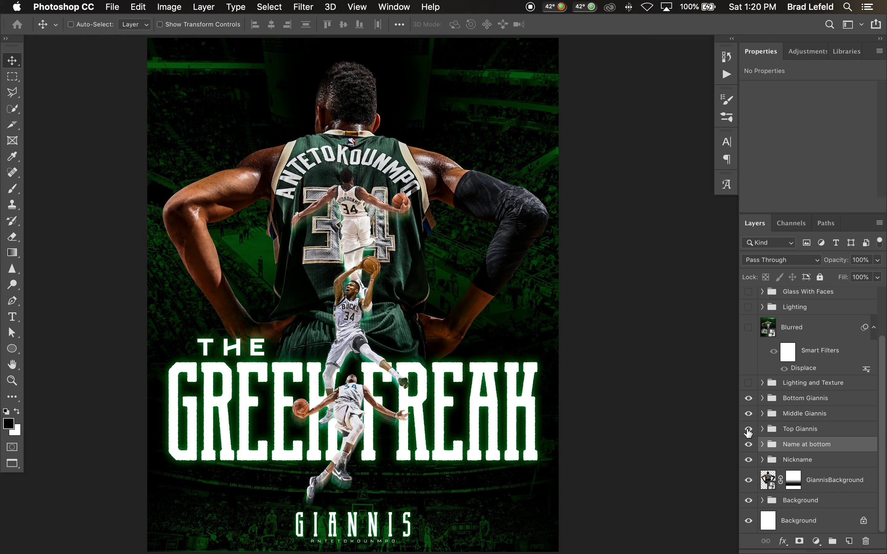
# Hide the Middle Giannis and Top Giannis groups and expand the Bottom Giannis group to inspect its layers
pyautogui.click(749, 414)
pyautogui.click(762, 399)
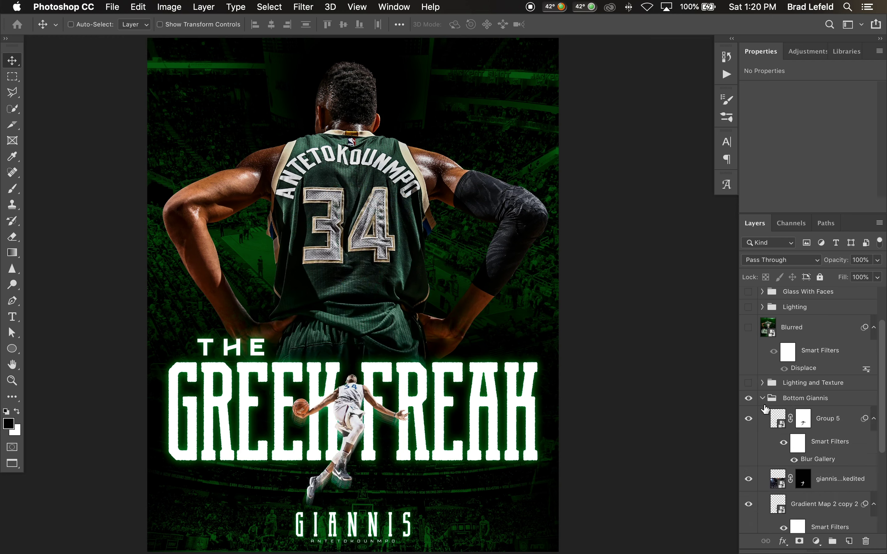
pyautogui.scroll(-4, 769, 414)
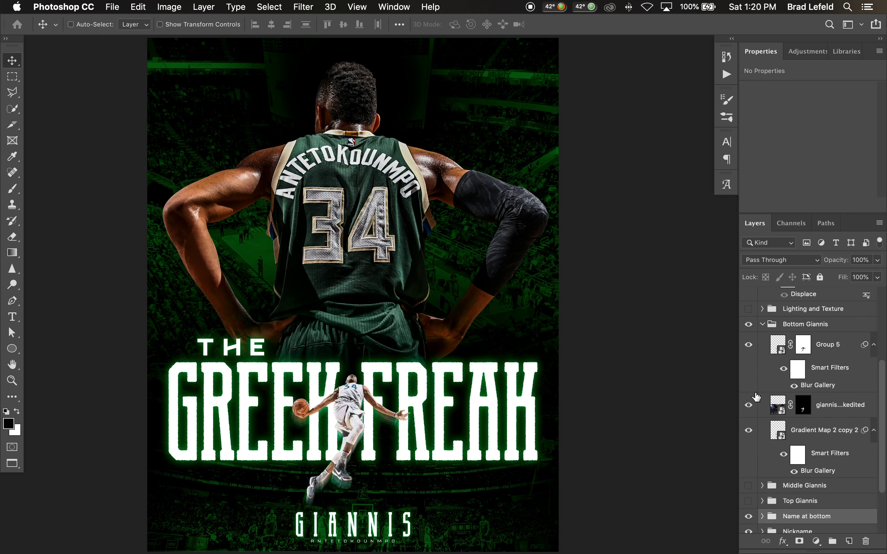
# Hide all three layers in the Bottom Giannis group and bring back only the giannisdunkedited layer
pyautogui.click(812, 439)
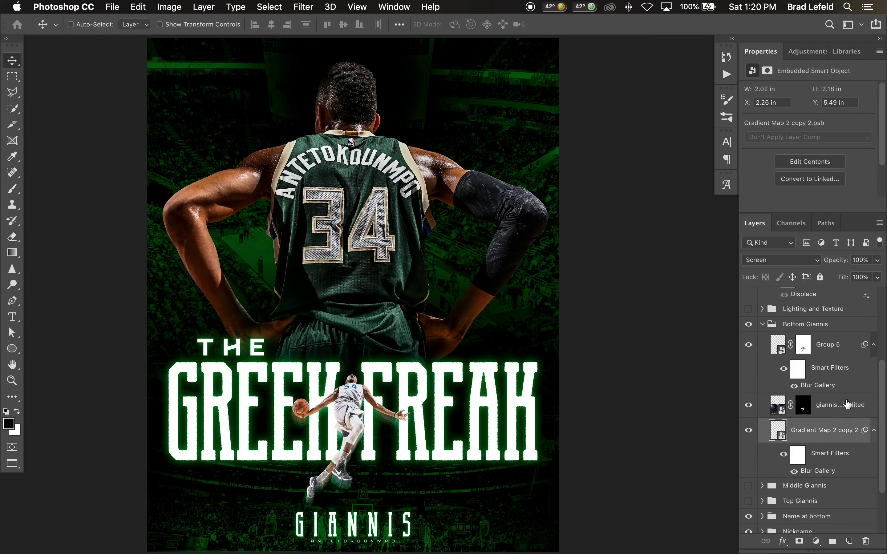
pyautogui.click(843, 406)
pyautogui.moveTo(749, 345); pyautogui.dragTo(753, 439)
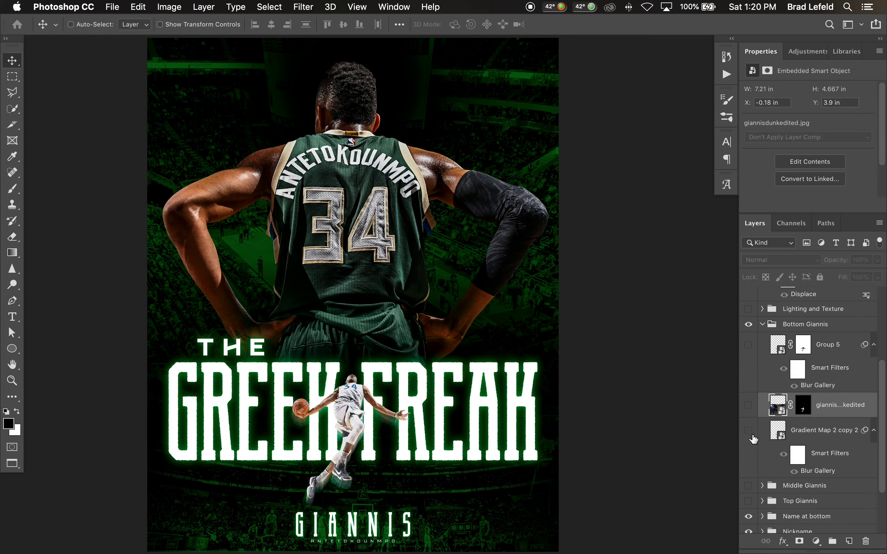
pyautogui.click(749, 406)
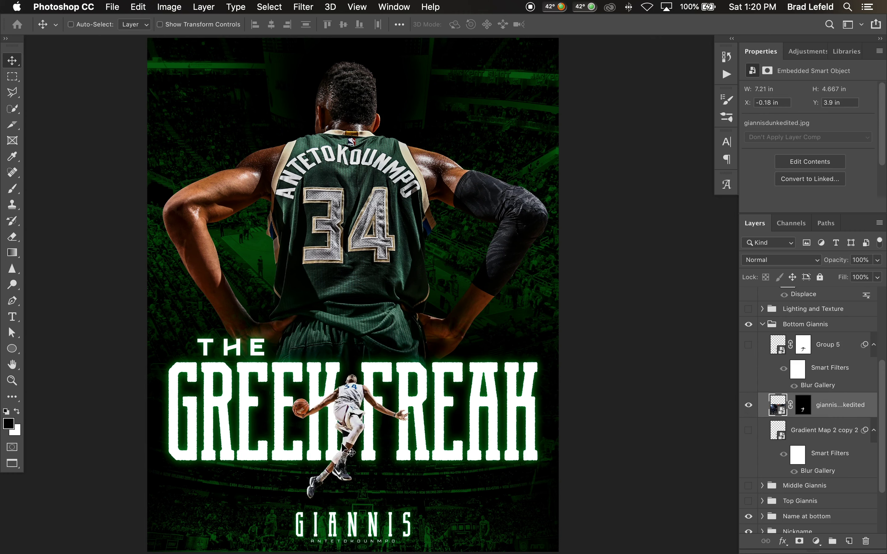
# Show the Gradient Map 2 copy 2 layer, then open its smart object contents to view the green gradient-mapped figure and close them
pyautogui.click(808, 443)
pyautogui.click(749, 434)
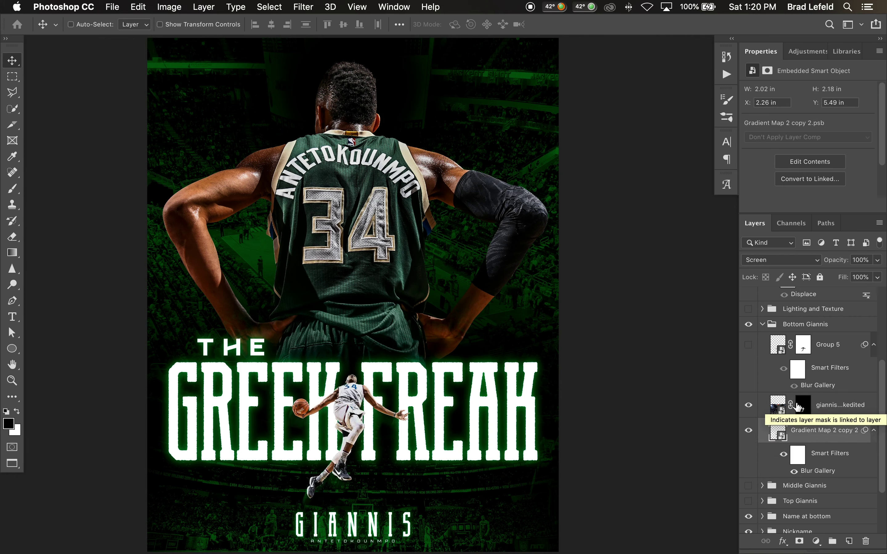
pyautogui.doubleClick(777, 427)
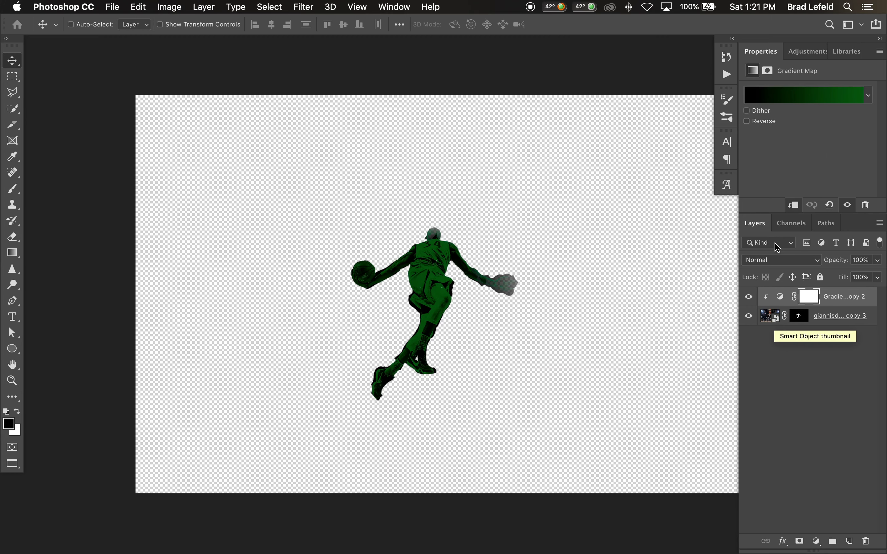
pyautogui.press('super+w')
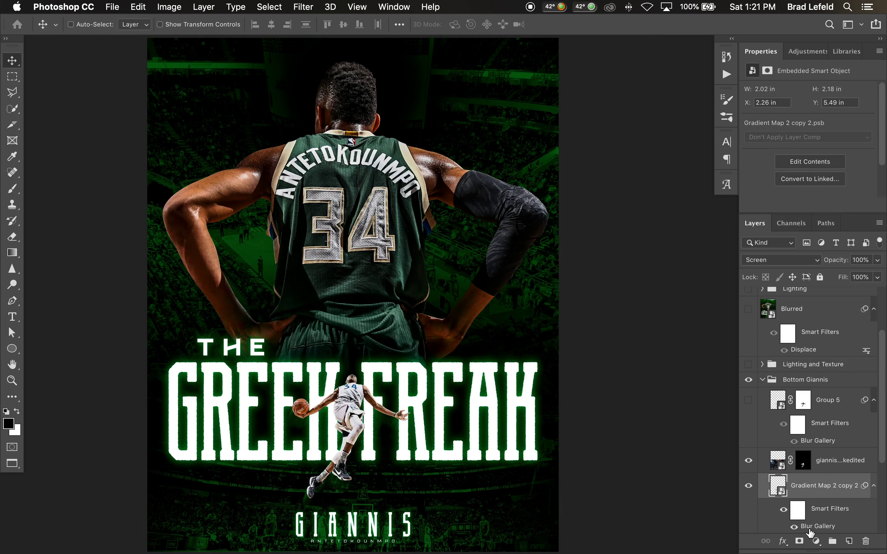
# Examine the Path Blur settings of the Blur Gallery smart filter on Gradient Map 2 copy 2, keeping the values
pyautogui.doubleClick(810, 528)
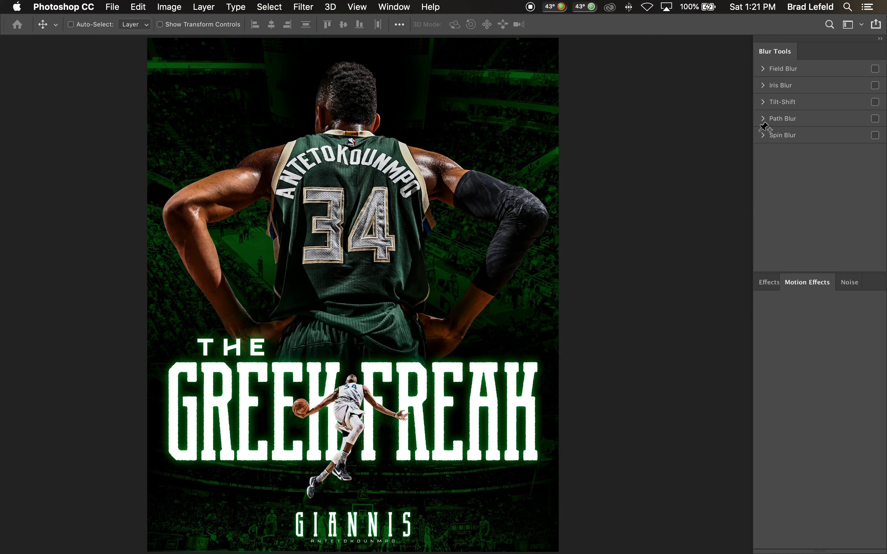
pyautogui.click(783, 118)
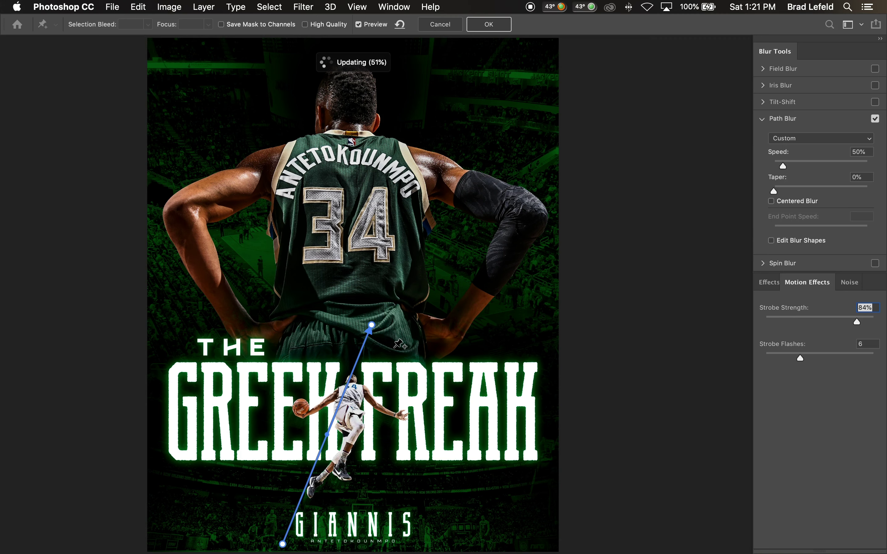
pyautogui.click(480, 24)
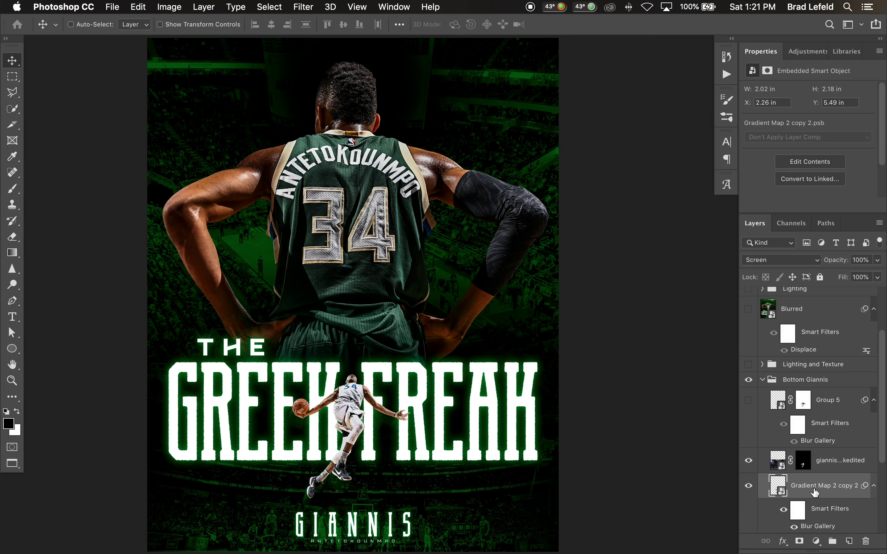
# Show the Group 5 layer and examine the Path Blur settings of its Blur Gallery smart filter
pyautogui.click(828, 402)
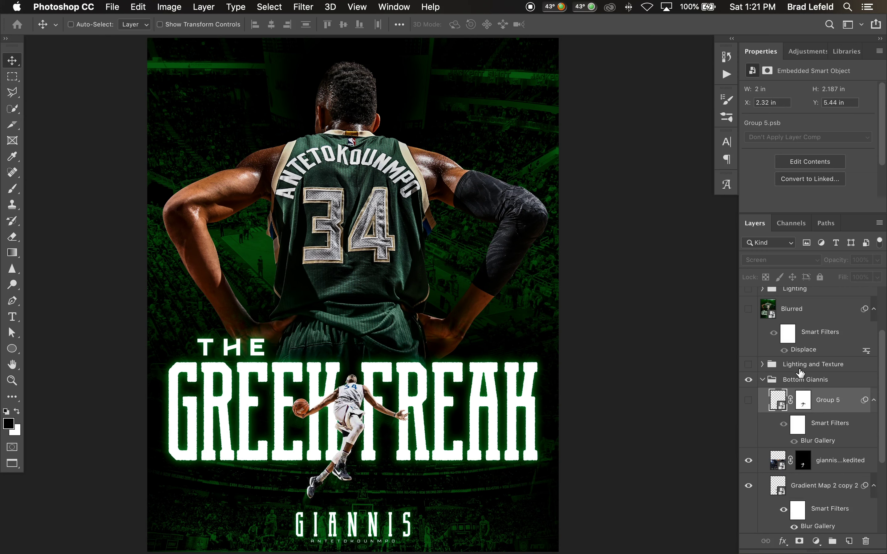
pyautogui.click(748, 400)
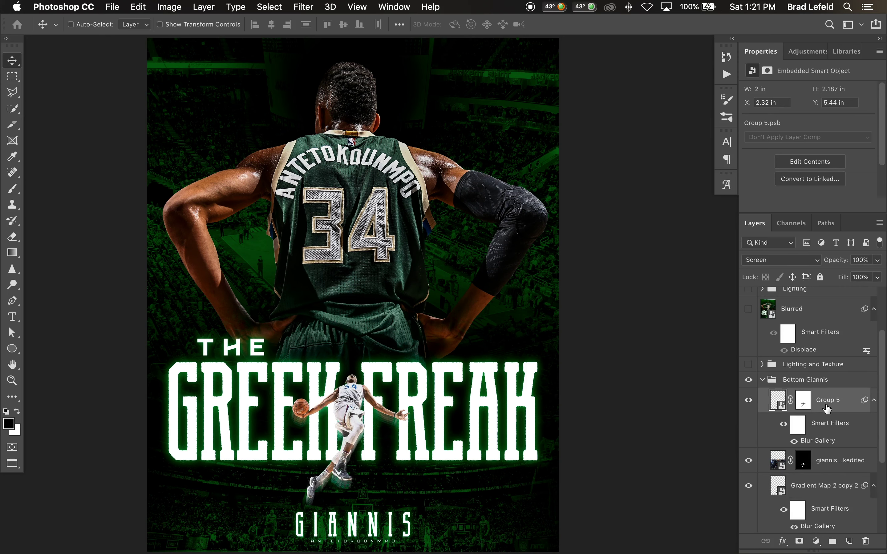
pyautogui.doubleClick(806, 442)
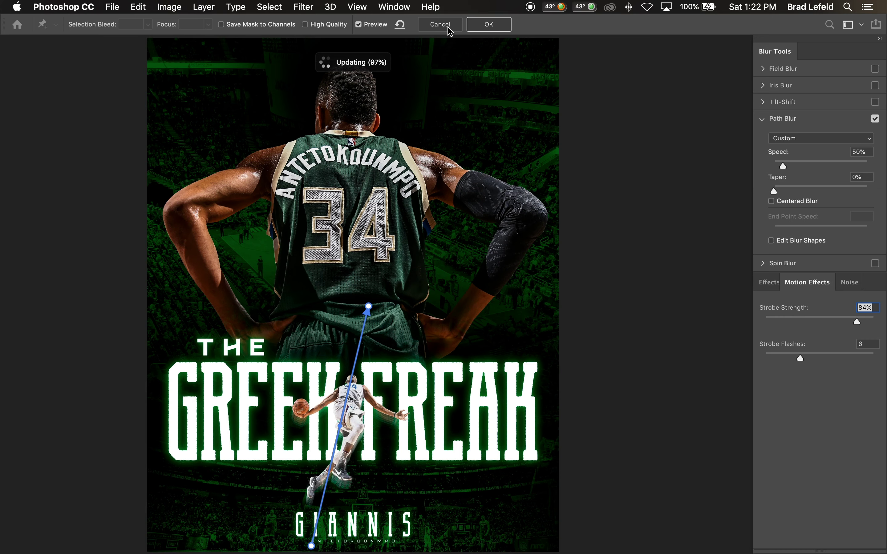
pyautogui.press('Return')
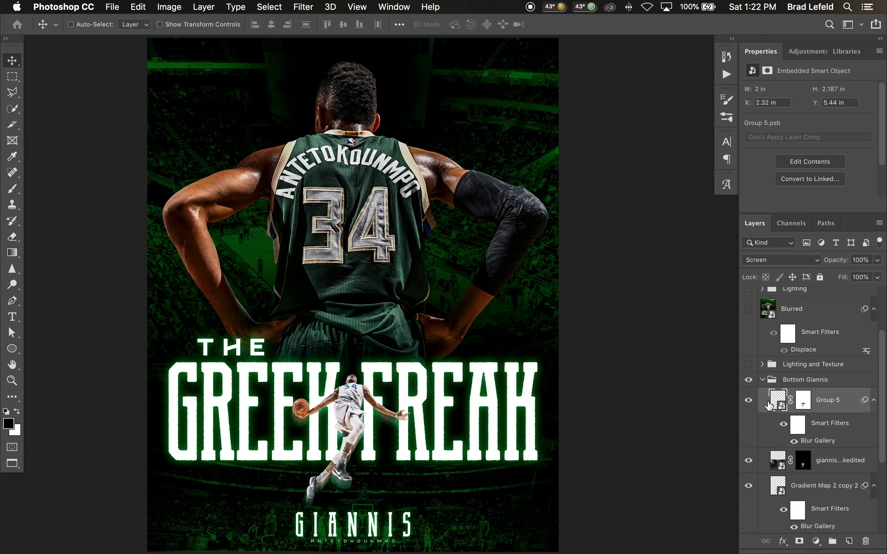
# Compare the bottom figure with Group 5's layer mask disabled and enabled, leaving the mask enabled
pyautogui.click(802, 403)
pyautogui.rightClick(801, 405)
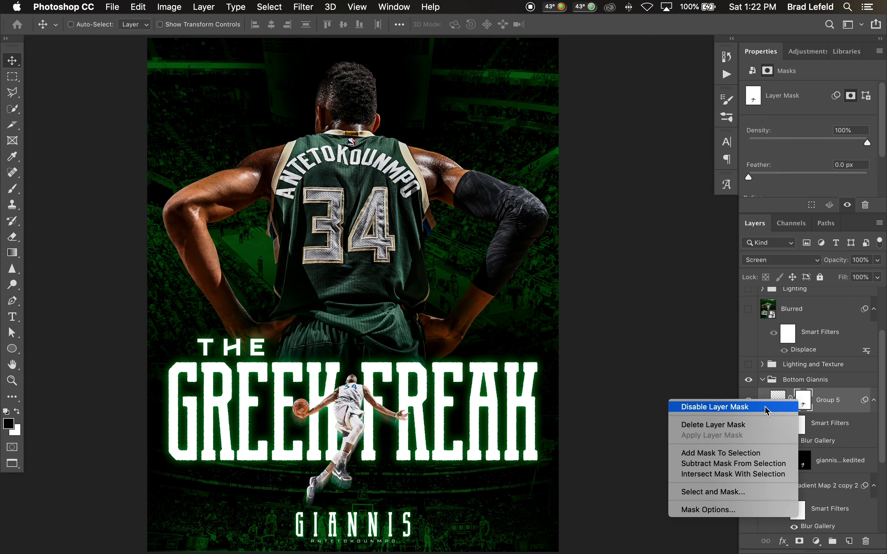
pyautogui.click(767, 411)
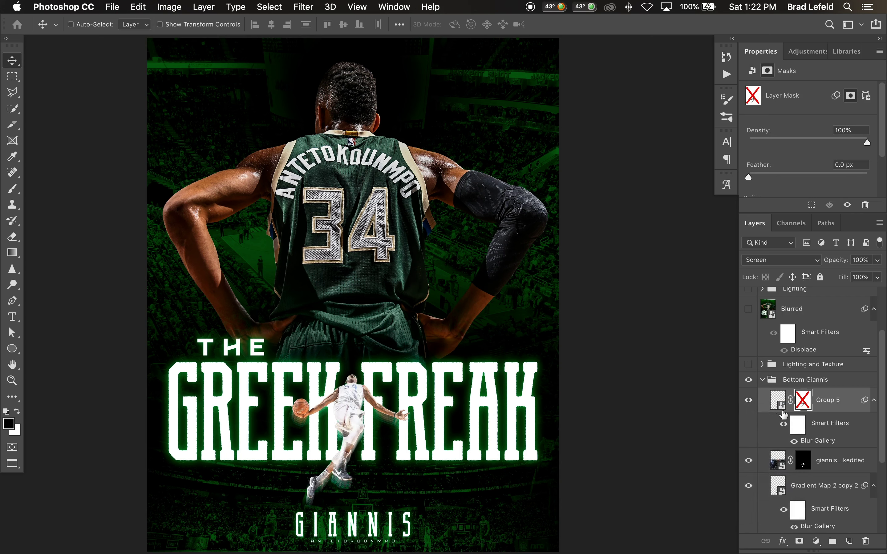
pyautogui.click(802, 403)
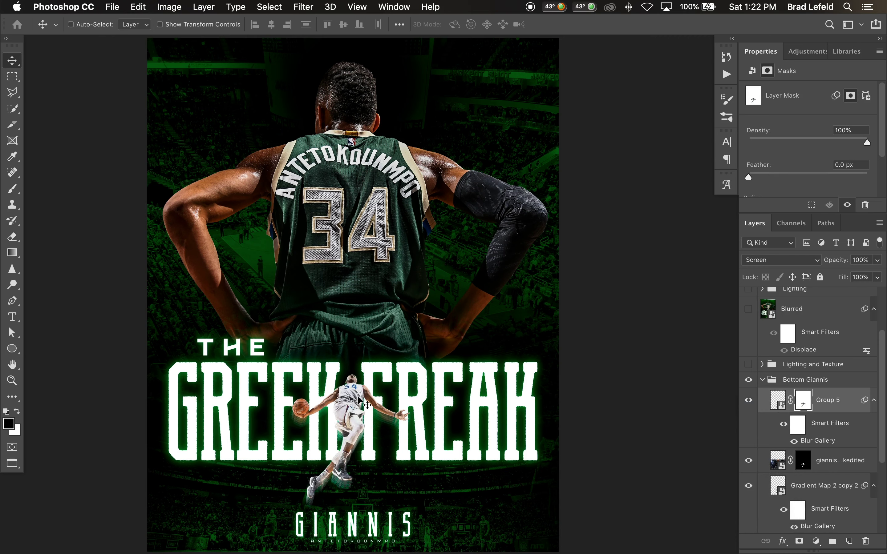
# Collapse the Bottom Giannis group and make the Middle Giannis and Top Giannis groups visible
pyautogui.click(763, 381)
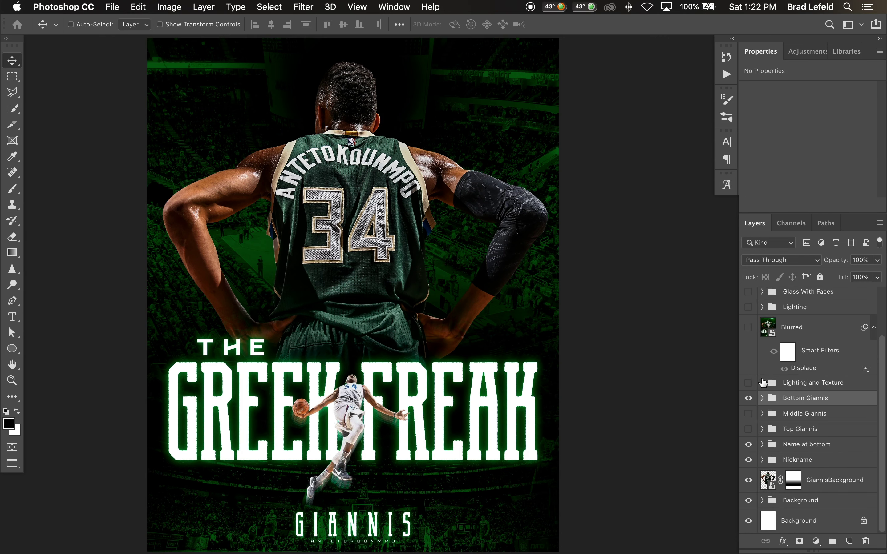
pyautogui.click(749, 429)
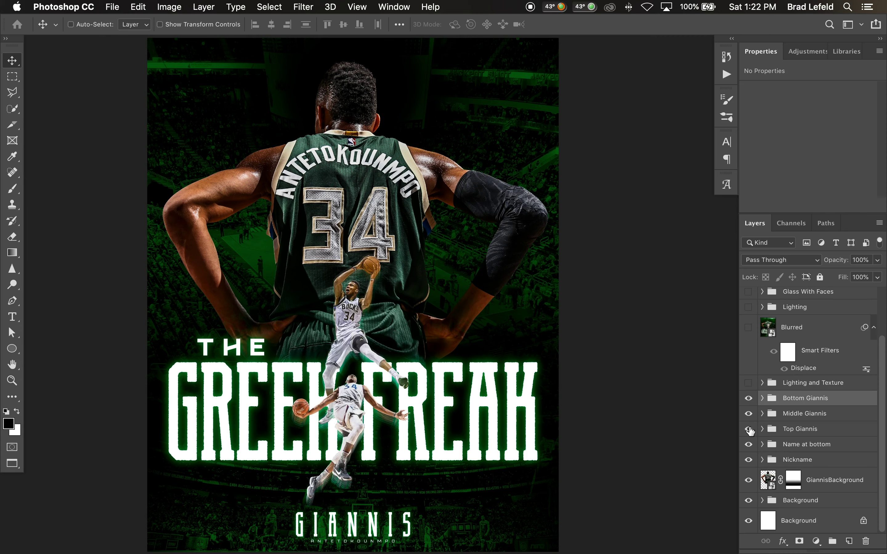
pyautogui.click(748, 429)
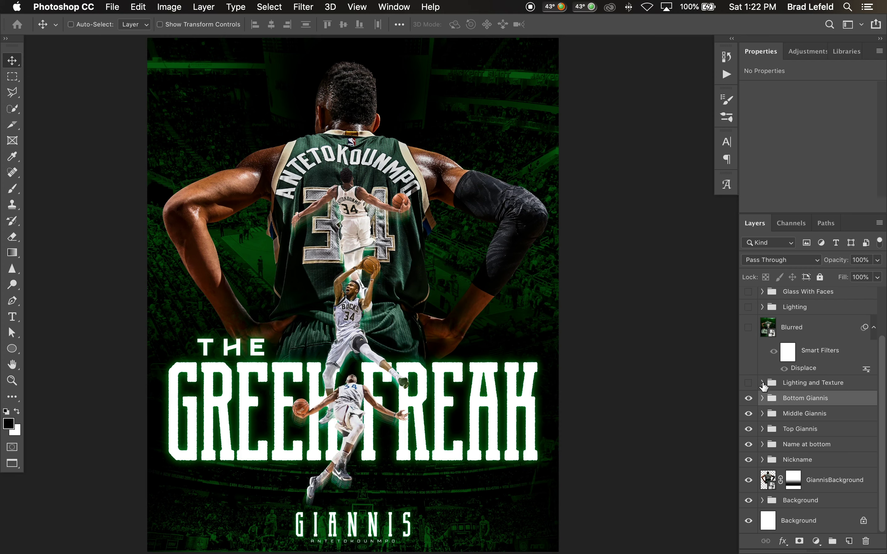
# Show and expand the Lighting and Texture group, and hide every layer inside it
pyautogui.click(748, 383)
pyautogui.click(763, 383)
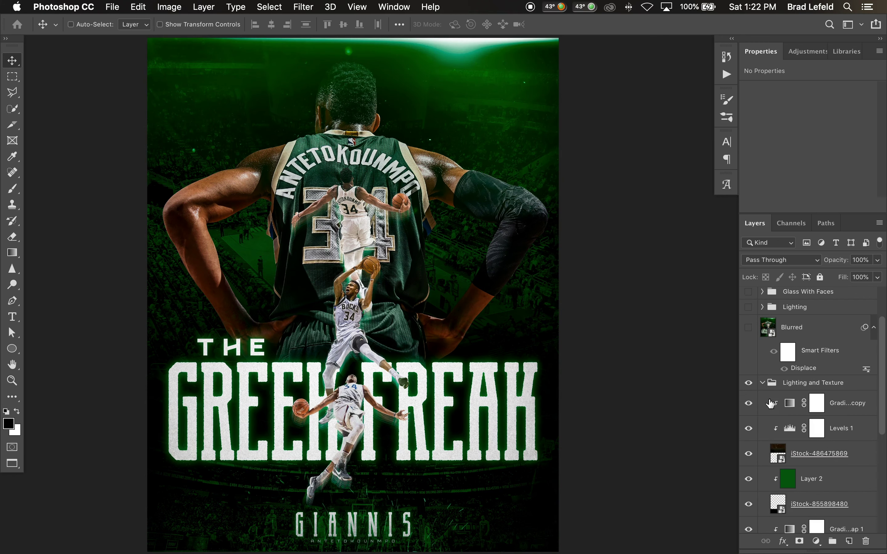
pyautogui.scroll(-3, 770, 405)
pyautogui.moveTo(749, 347); pyautogui.dragTo(751, 500)
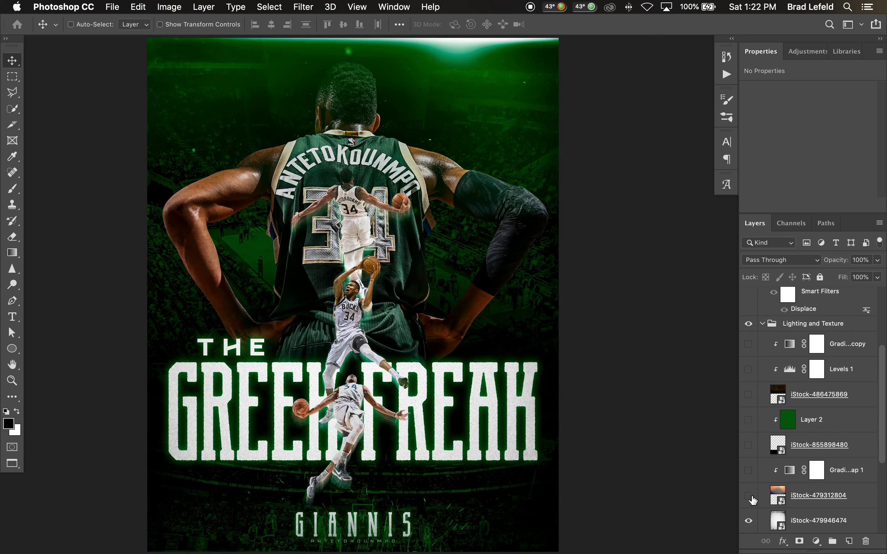
pyautogui.scroll(-3, 762, 476)
pyautogui.click(748, 462)
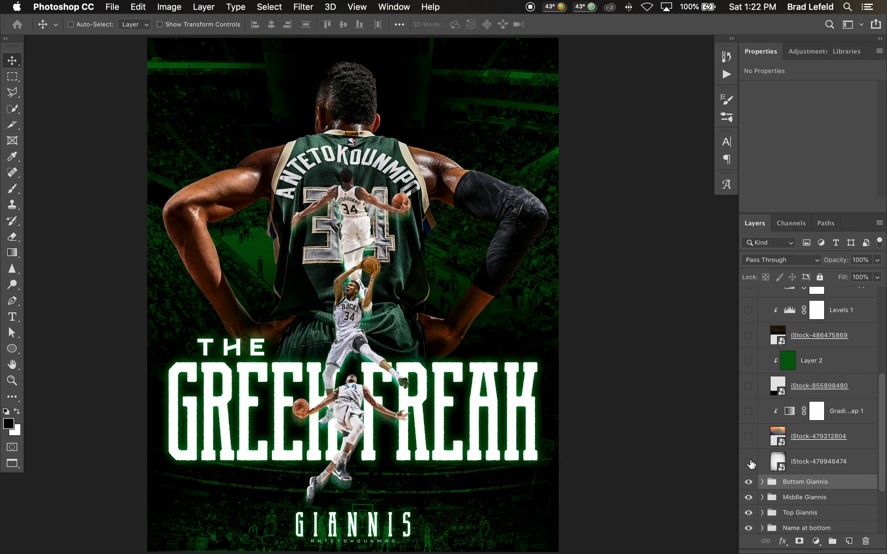
# Make the iStock-479946474 texture and the iStock-479312804 sky image visible in the Lighting and Texture group
pyautogui.click(749, 462)
pyautogui.click(804, 467)
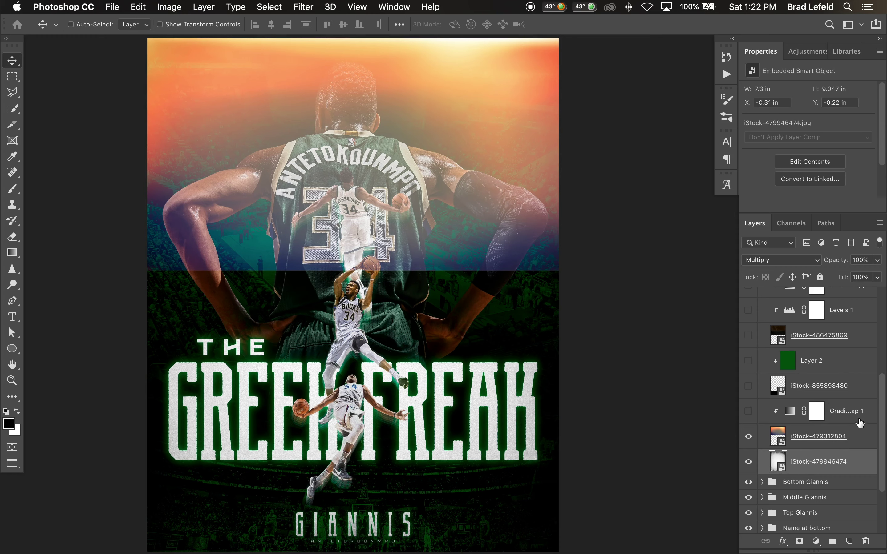
# Inspect the Gradient Map 1 colours in the Gradient Editor without changing them, and make that adjustment layer visible
pyautogui.click(860, 422)
pyautogui.click(800, 104)
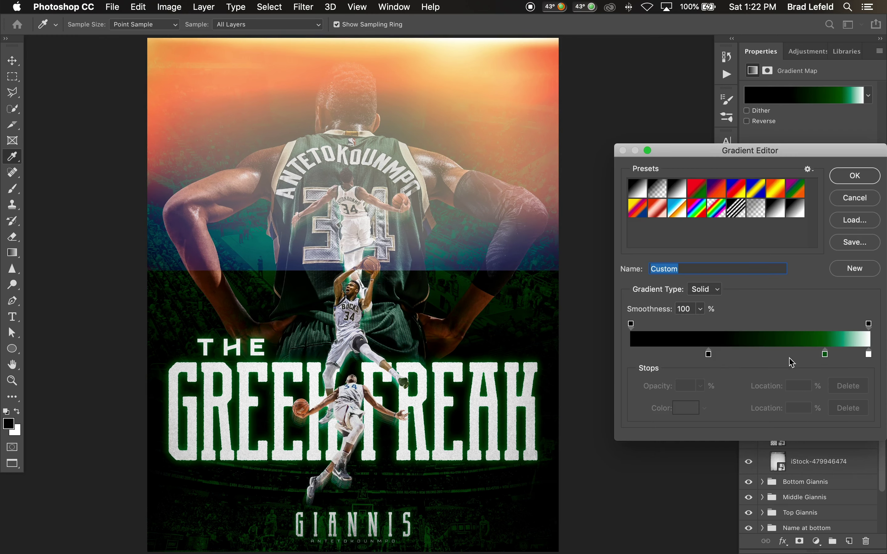
pyautogui.click(861, 196)
pyautogui.click(749, 413)
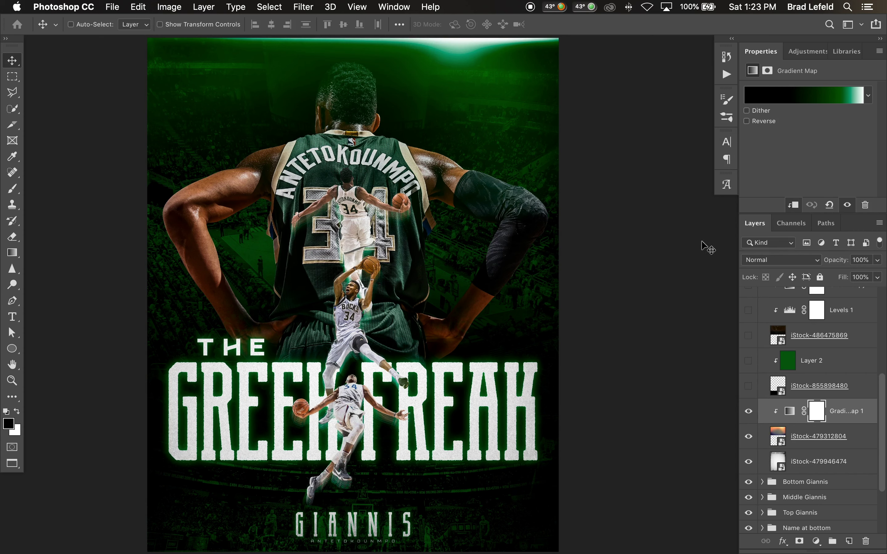
# Show the iStock-855898480 layer and the green Layer 2 clipped above it
pyautogui.click(810, 393)
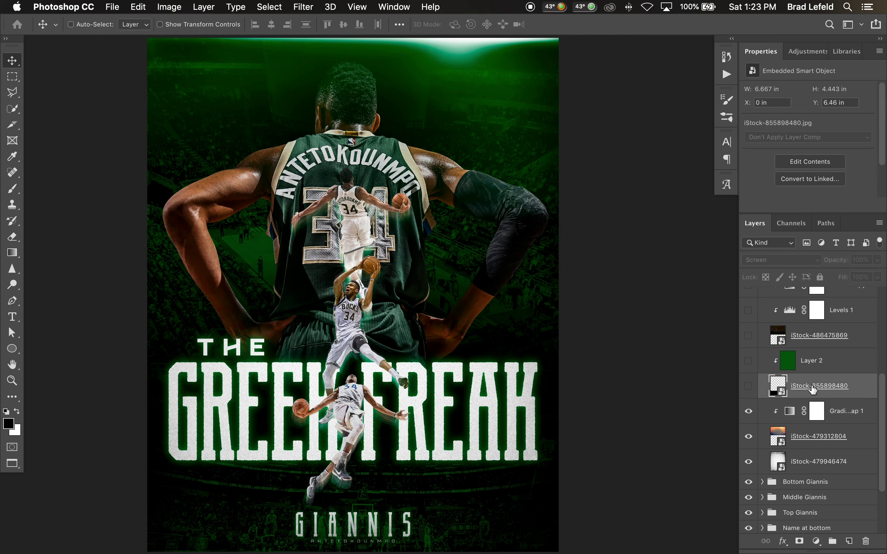
pyautogui.click(748, 389)
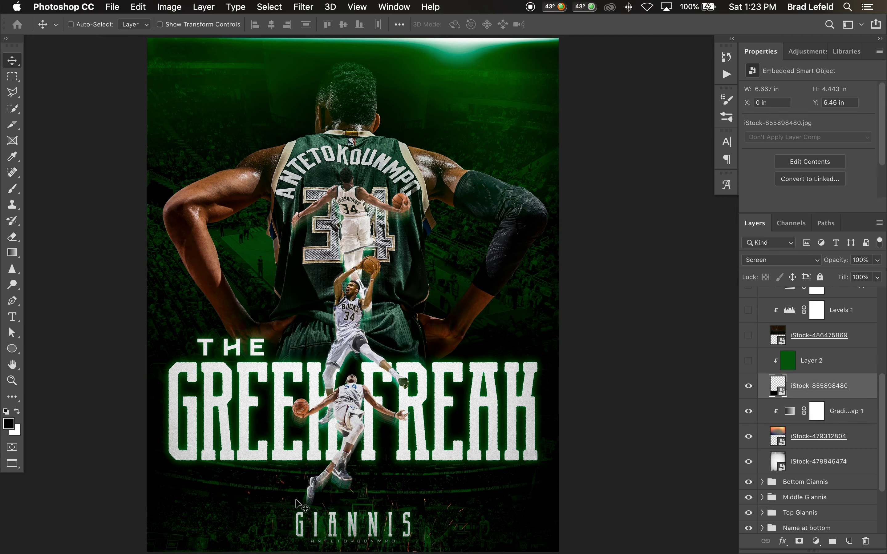
pyautogui.click(817, 365)
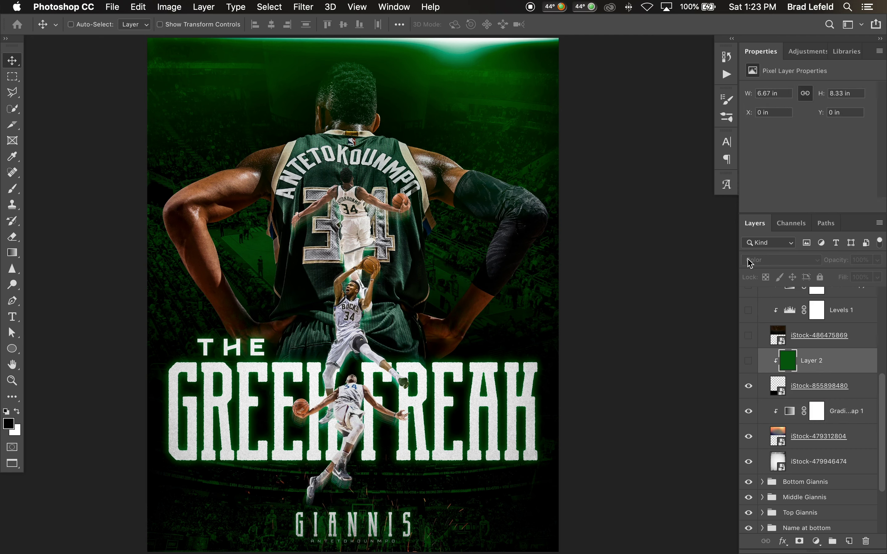
pyautogui.click(749, 362)
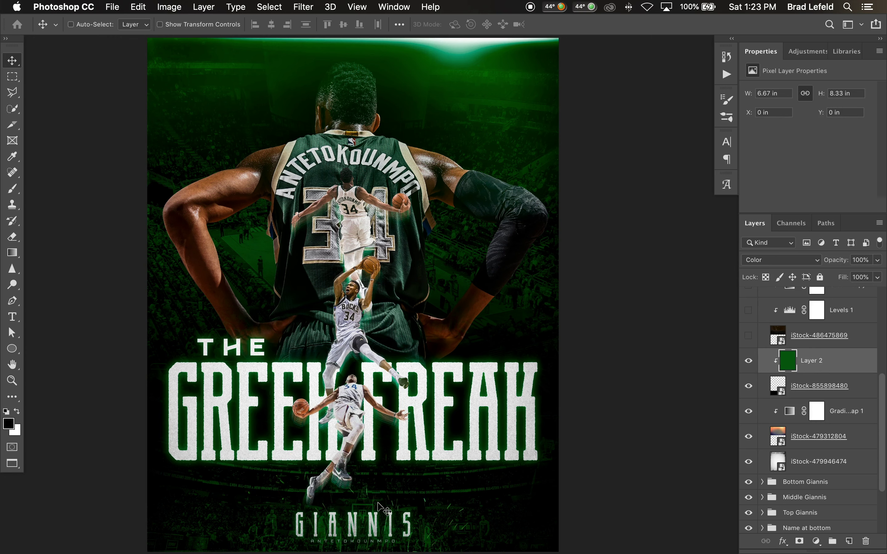
# Show the iStock-486475869 particle layer and the Levels 1 adjustment clipped to it
pyautogui.scroll(2, 797, 371)
pyautogui.click(802, 365)
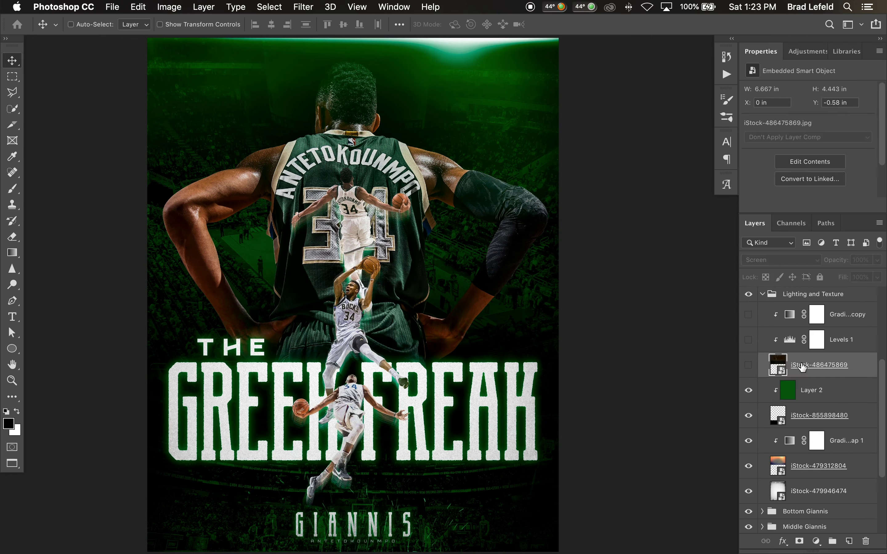
pyautogui.click(749, 365)
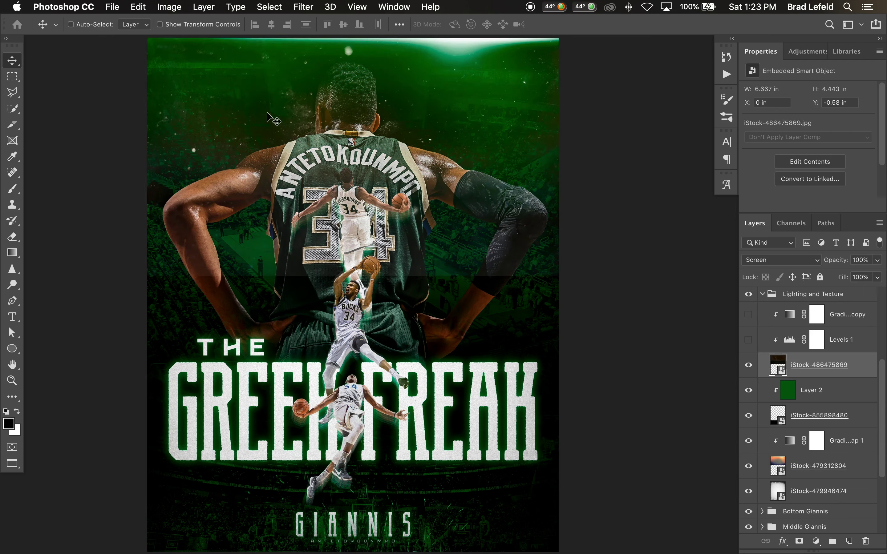
pyautogui.click(749, 339)
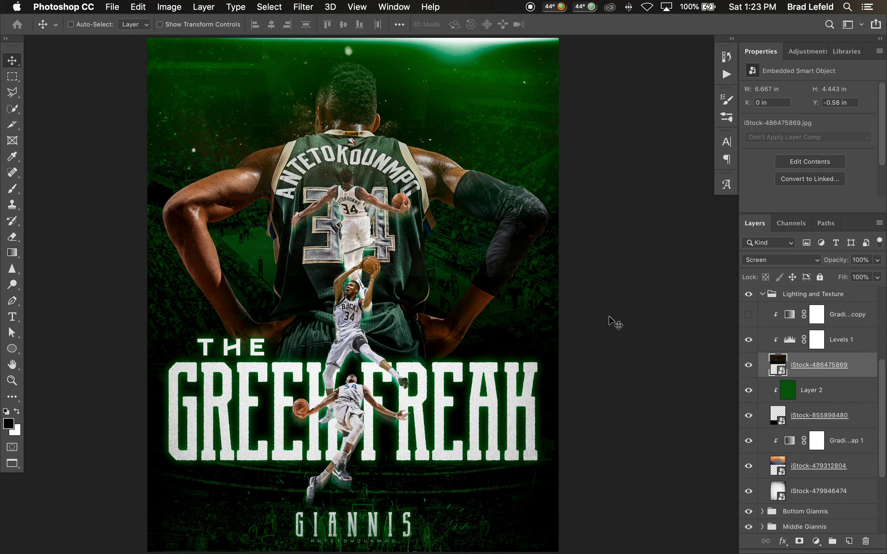
# Show the gradient map copy clipped above Levels 1 in the Lighting and Texture group, and collapse that group
pyautogui.click(792, 316)
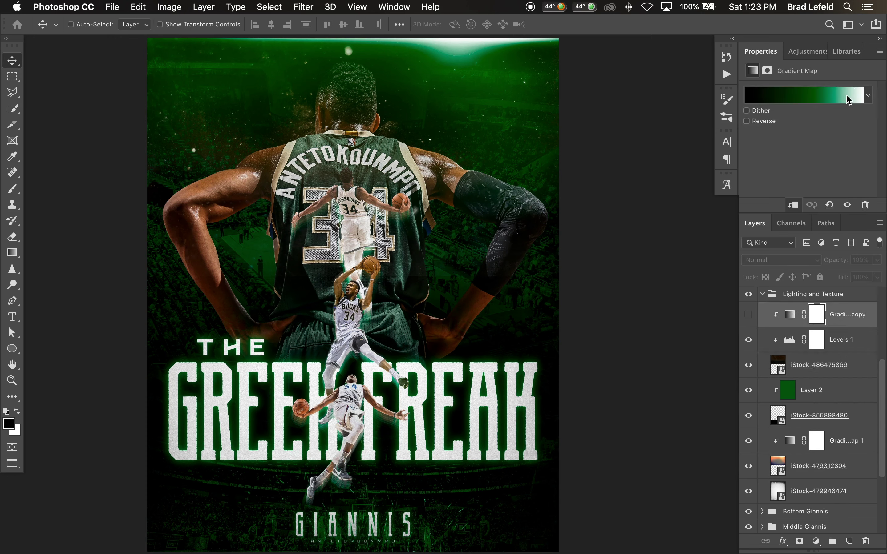
pyautogui.click(749, 315)
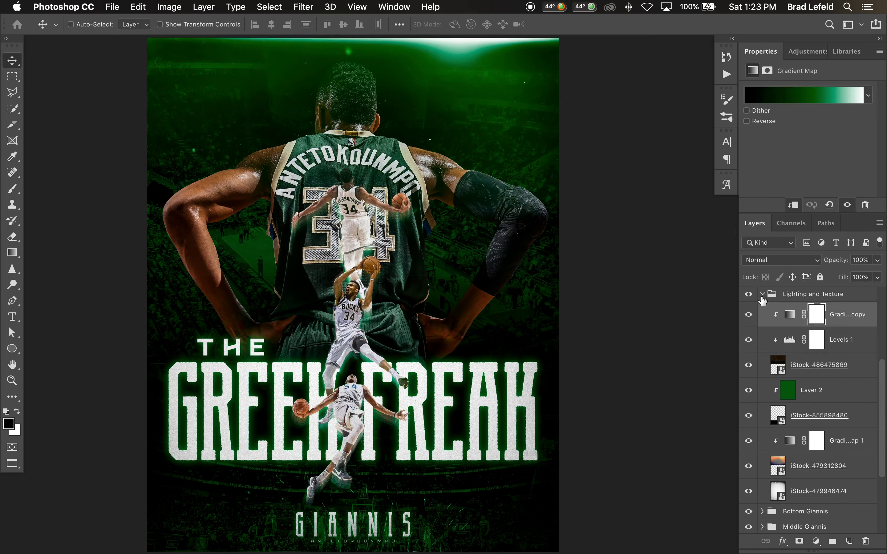
pyautogui.click(762, 296)
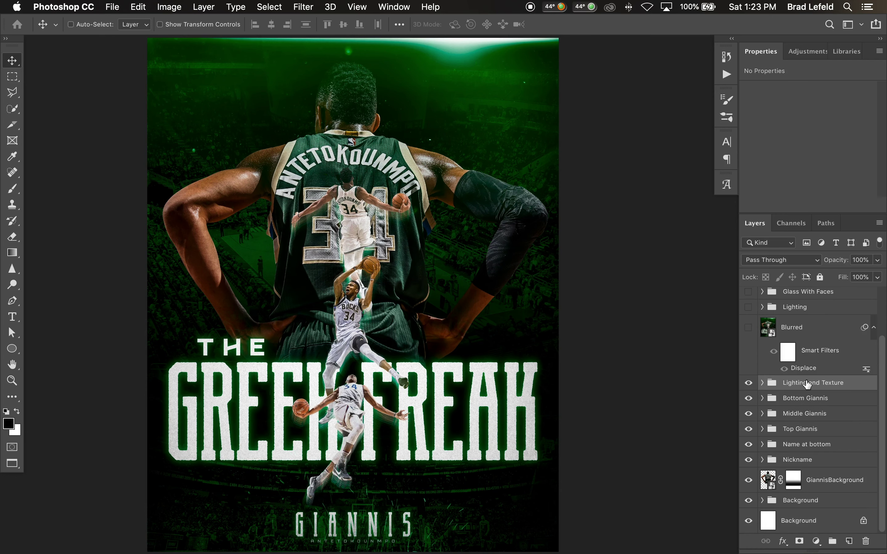
# Expand the Lighting group and make it visible on the poster
pyautogui.scroll(2, 800, 374)
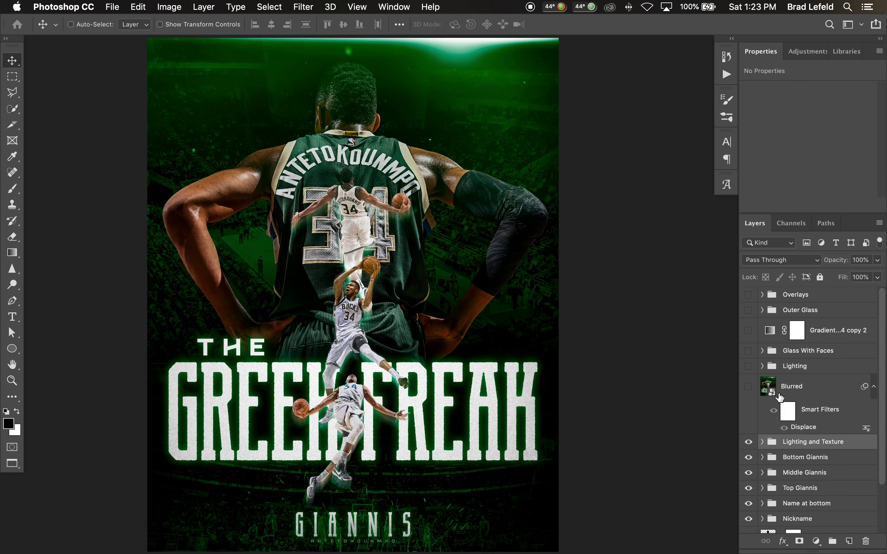
pyautogui.click(763, 367)
pyautogui.click(748, 368)
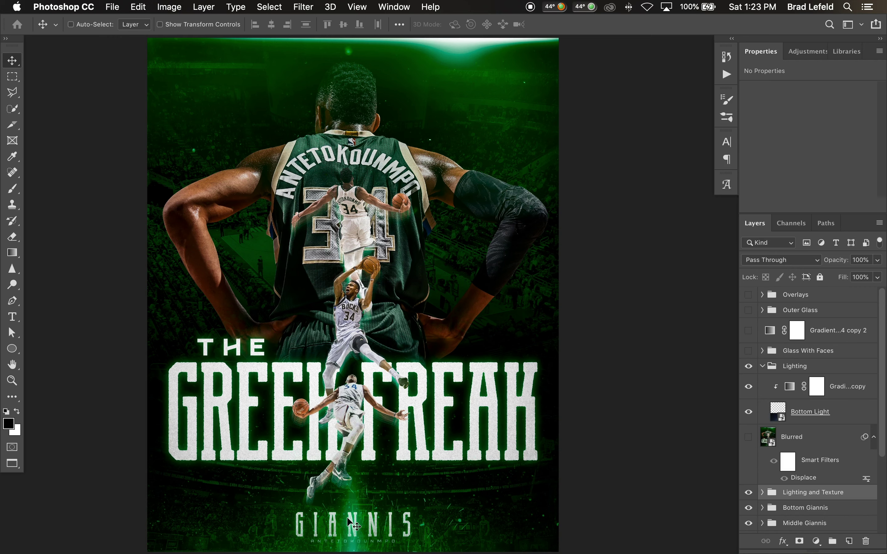
# Compare Bottom Light with and without its clipped gradient map, inspect the gradient's colour stops without changing them, and collapse the Lighting group
pyautogui.click(751, 388)
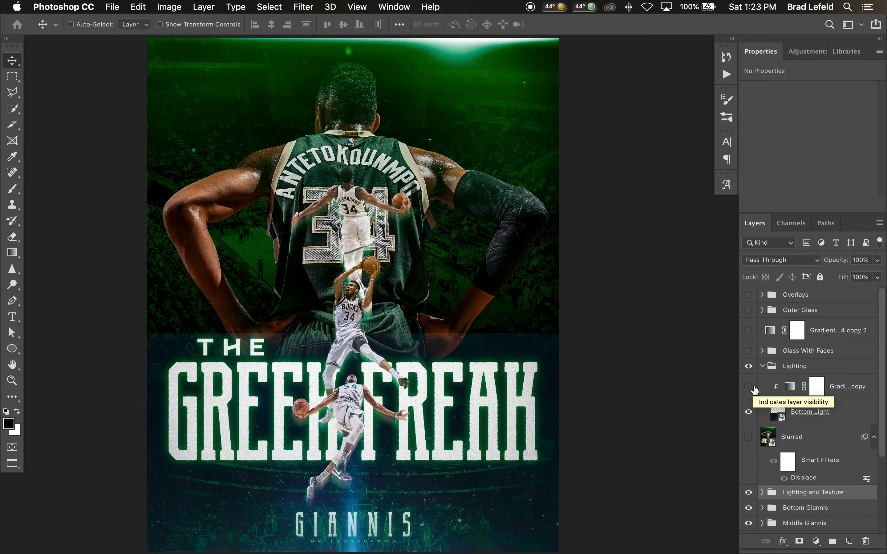
pyautogui.click(749, 387)
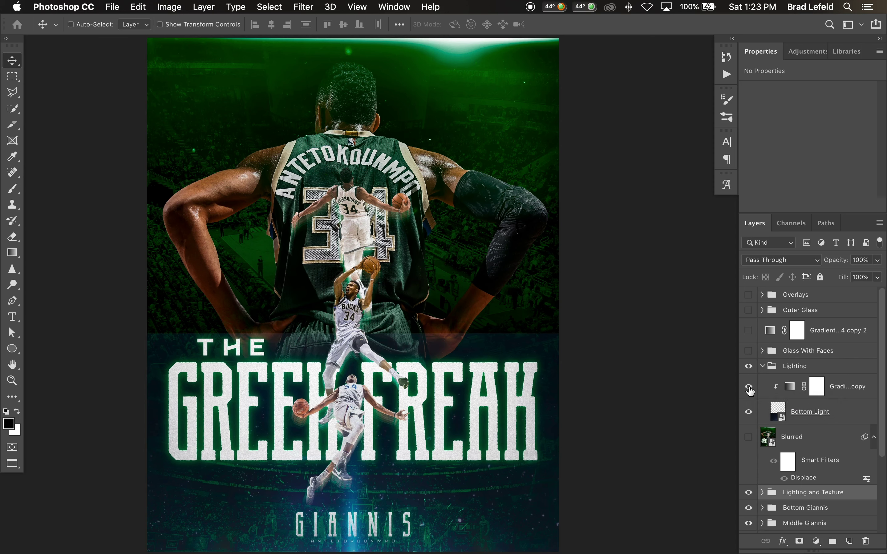
pyautogui.click(787, 389)
pyautogui.click(767, 97)
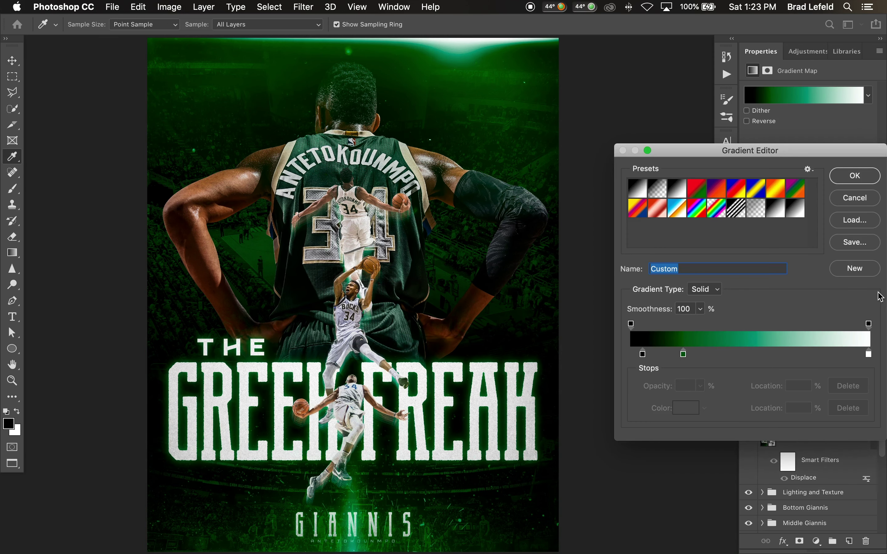
pyautogui.click(857, 204)
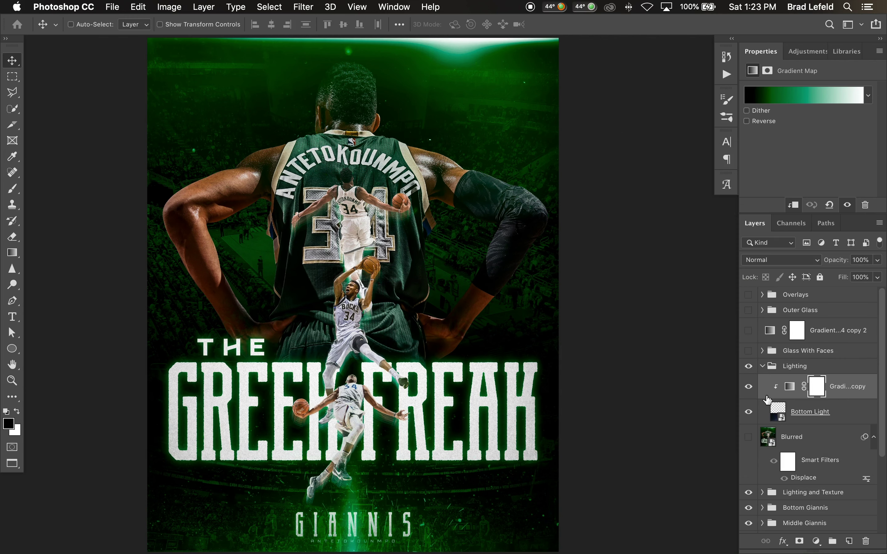
pyautogui.click(764, 366)
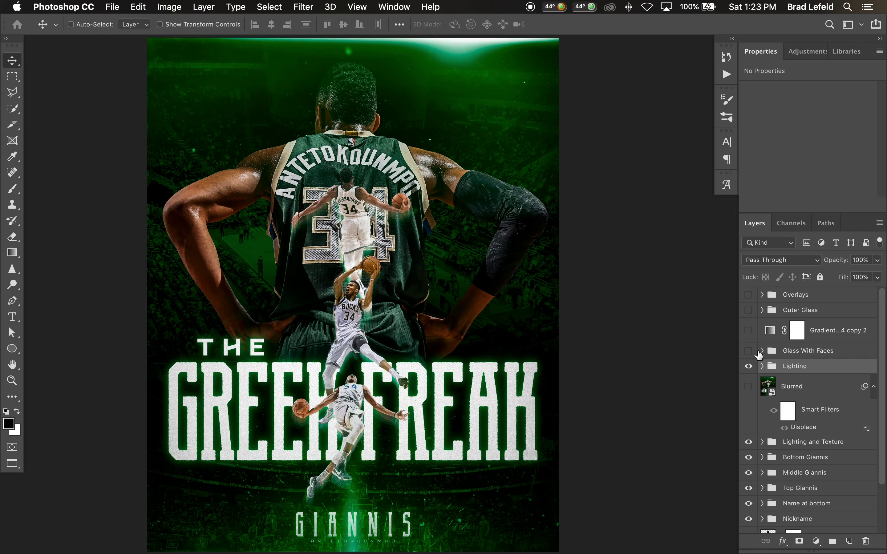
# Show the Glass With Faces group and open the contents of its Group 7 smart object
pyautogui.click(748, 351)
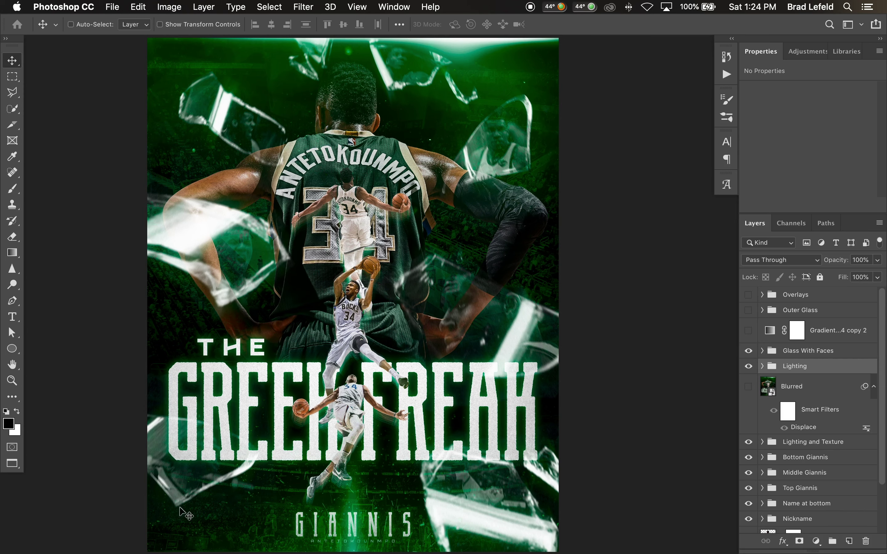
pyautogui.press('super')
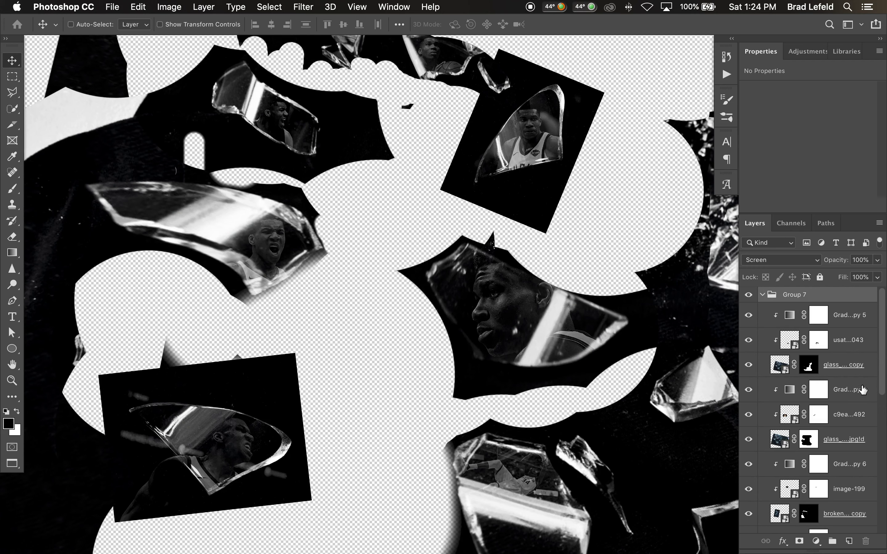
# Examine the uppermost glass copy layer by toggling its visibility, and check the settings of the player photo clipped to it
pyautogui.click(833, 371)
pyautogui.click(748, 365)
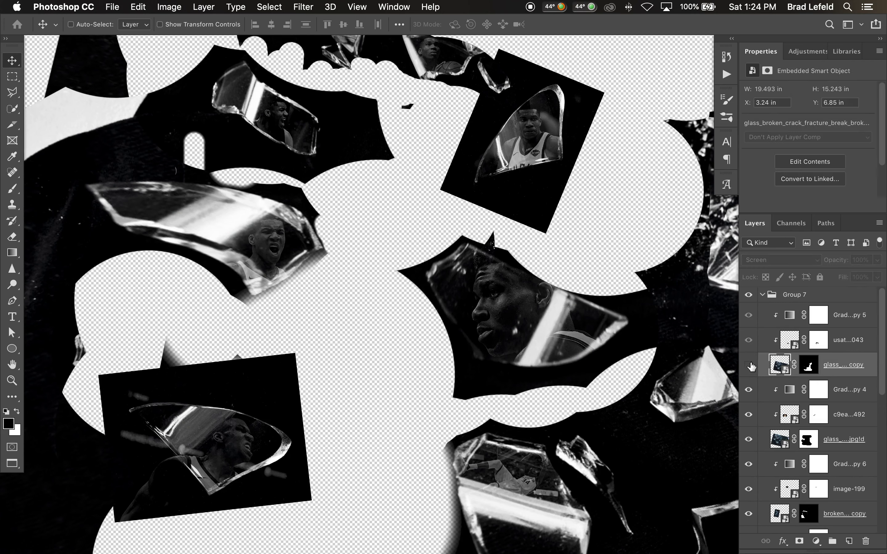
pyautogui.click(749, 365)
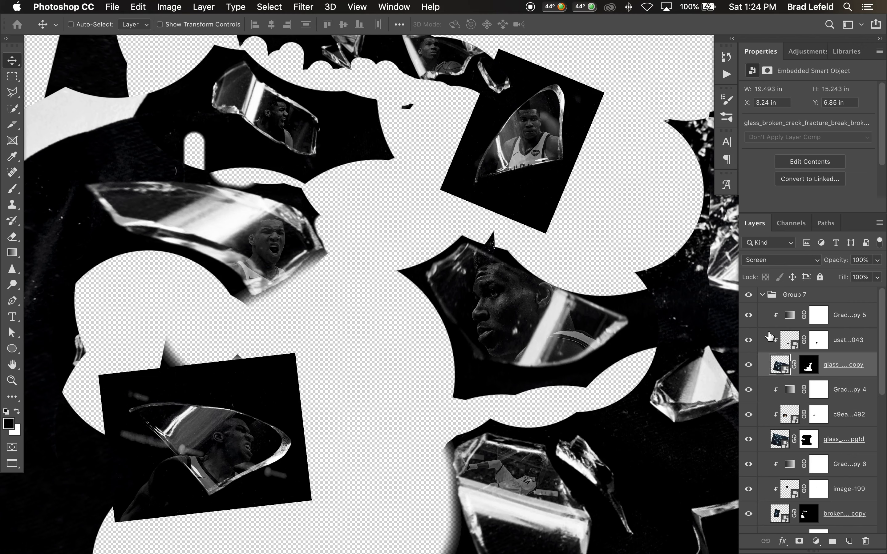
pyautogui.click(854, 344)
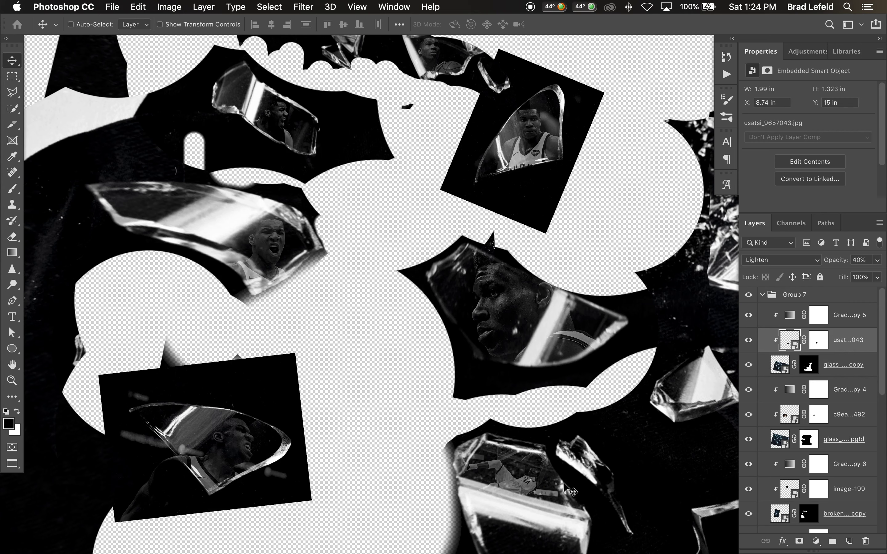
# Compare the glass shards with and without the black-and-white gradient map copy 5 clipped above them
pyautogui.click(855, 316)
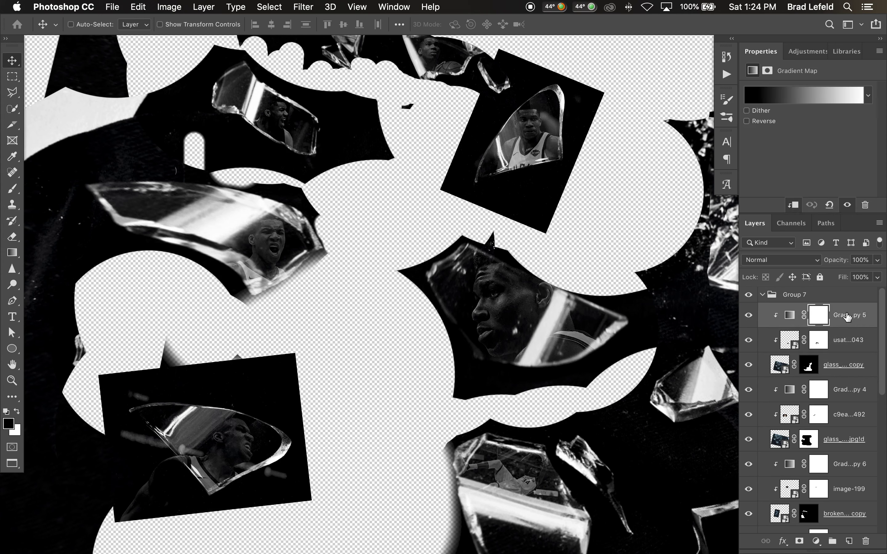
pyautogui.click(749, 316)
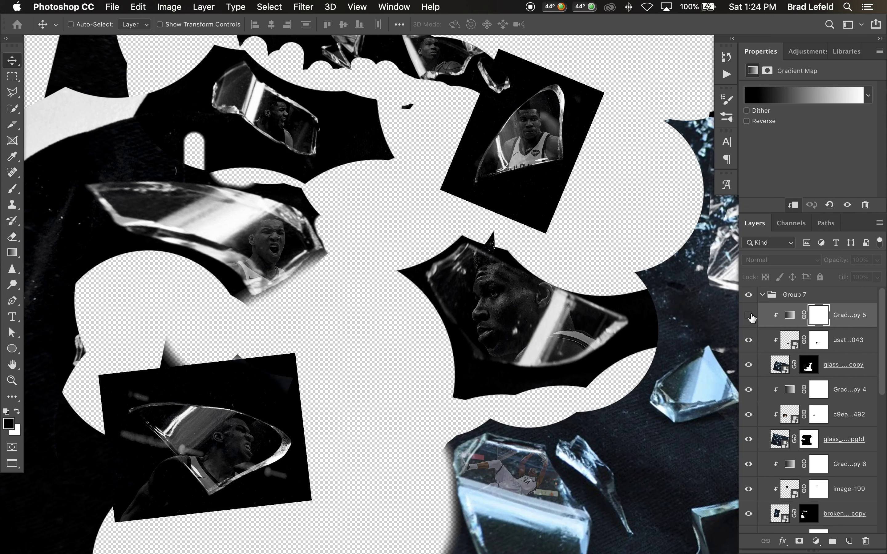
pyautogui.click(750, 315)
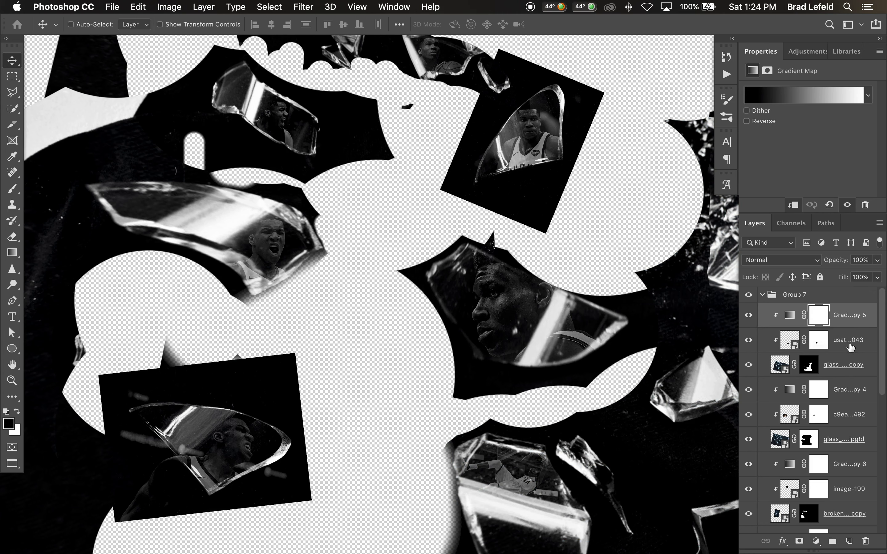
pyautogui.click(827, 368)
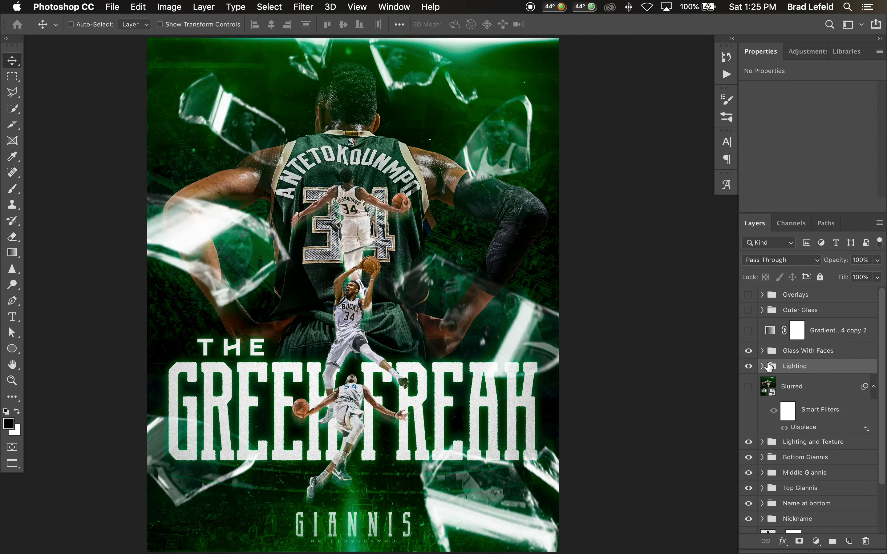
# Expand the Glass With Faces group and hide Gradient Map 4 and the Group 7 copy layer
pyautogui.click(762, 352)
pyautogui.moveTo(749, 371); pyautogui.dragTo(748, 407)
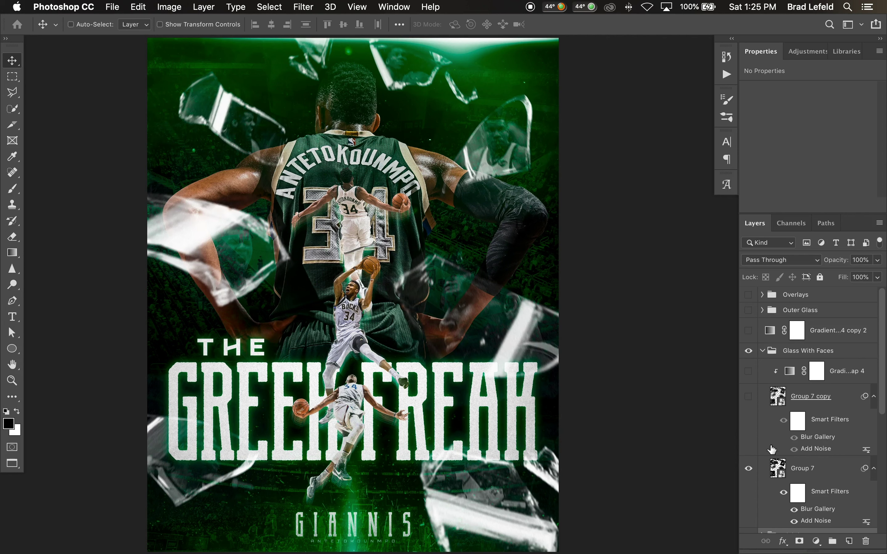
# Compare the Group 7 glass with its Blur Gallery smart filter turned off and on
pyautogui.scroll(-2, 811, 466)
pyautogui.scroll(-1, 811, 466)
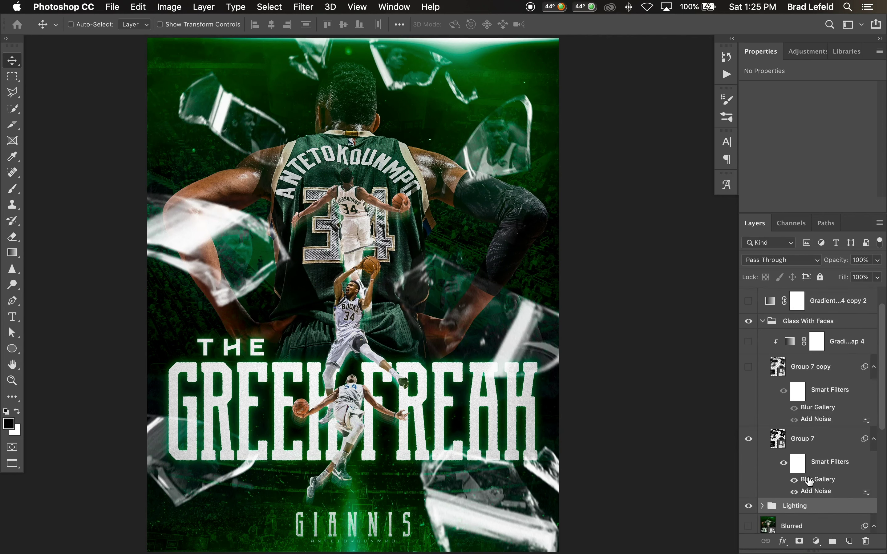
pyautogui.click(794, 479)
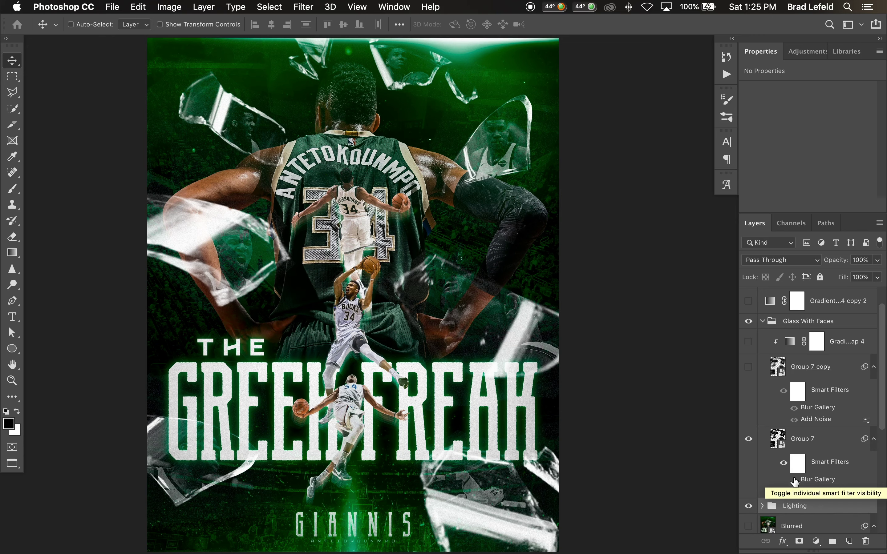
pyautogui.click(794, 480)
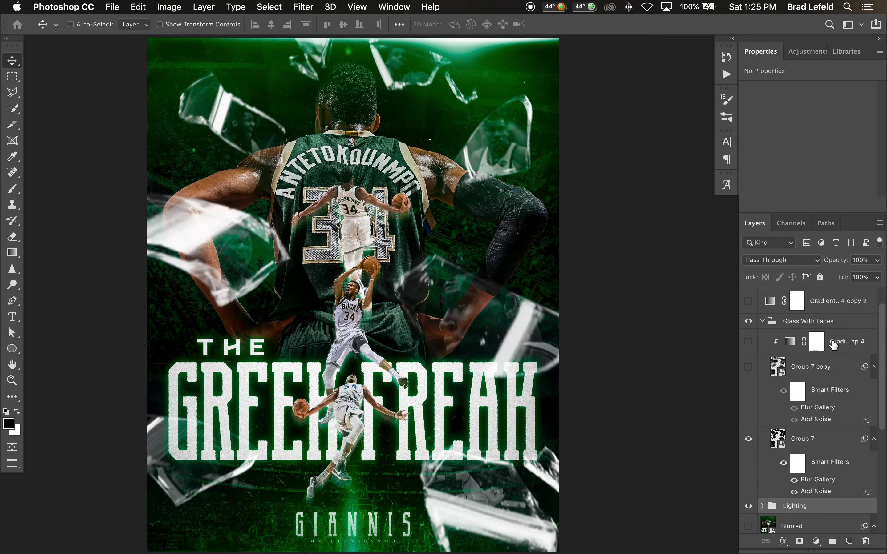
# Show the Group 7 copy layer and compare its blending and opacity settings with those of Group 7
pyautogui.click(806, 368)
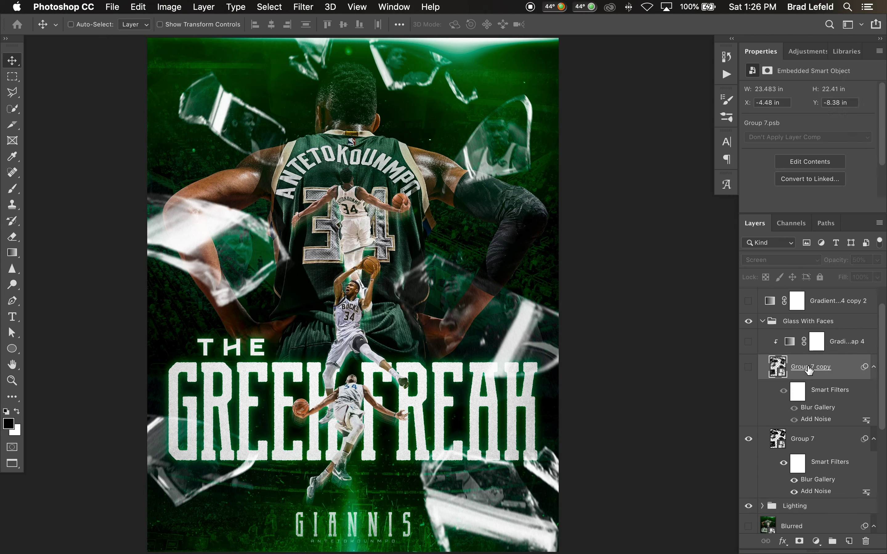
pyautogui.click(749, 367)
pyautogui.click(818, 446)
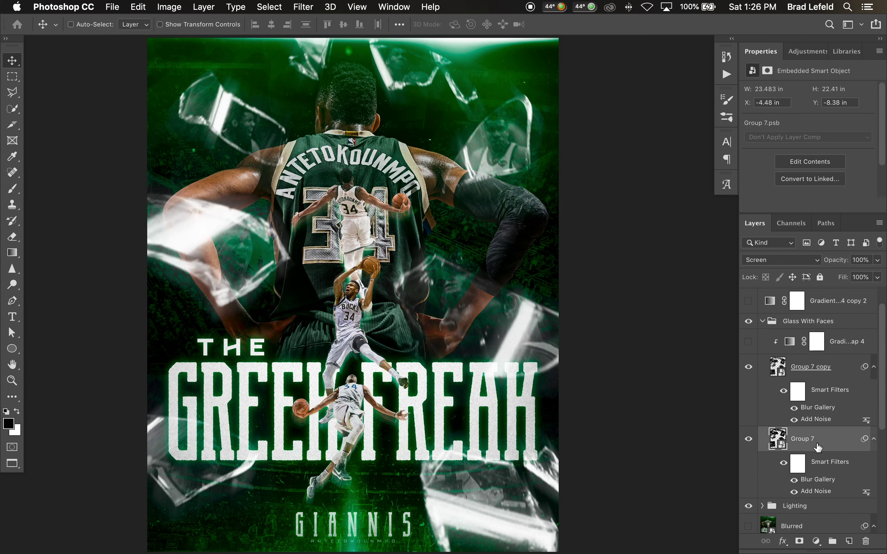
pyautogui.click(820, 370)
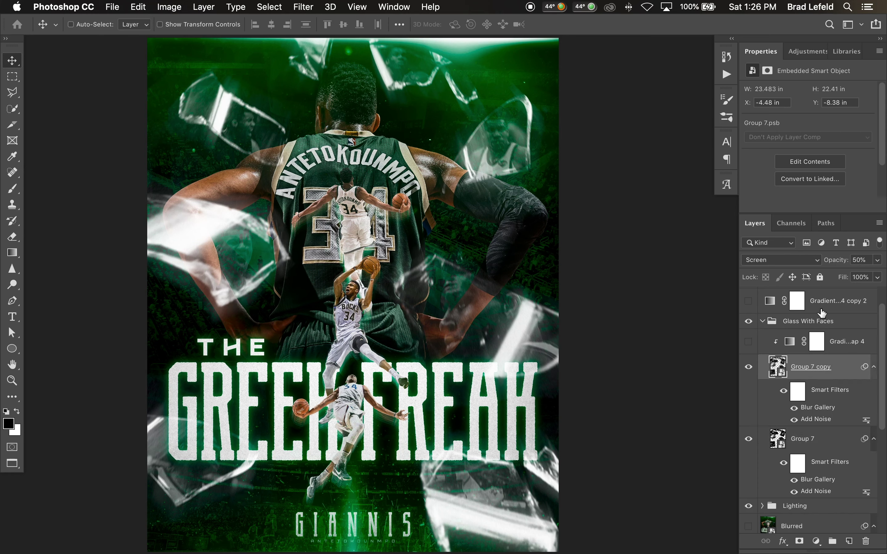
# Show Gradient Map 4 clipped to the Group 7 copy, and collapse the Glass With Faces group
pyautogui.click(835, 343)
pyautogui.click(750, 343)
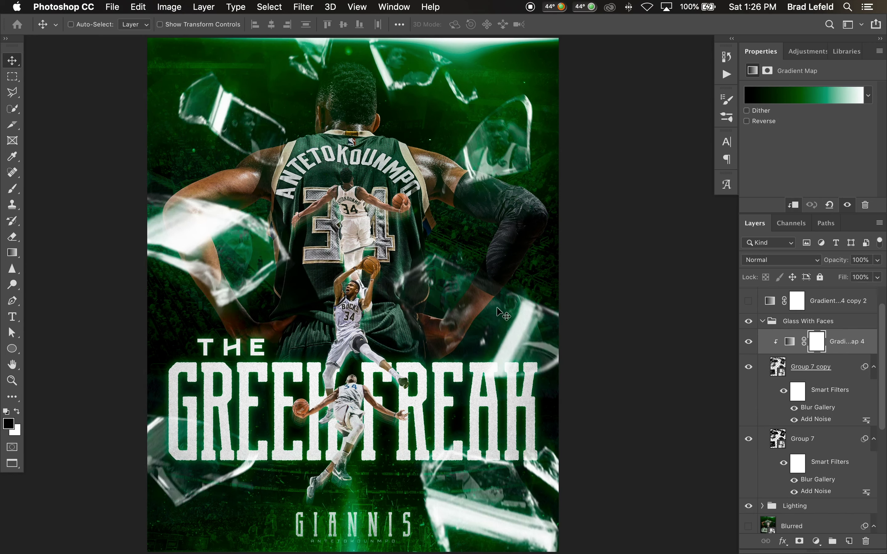
pyautogui.click(764, 322)
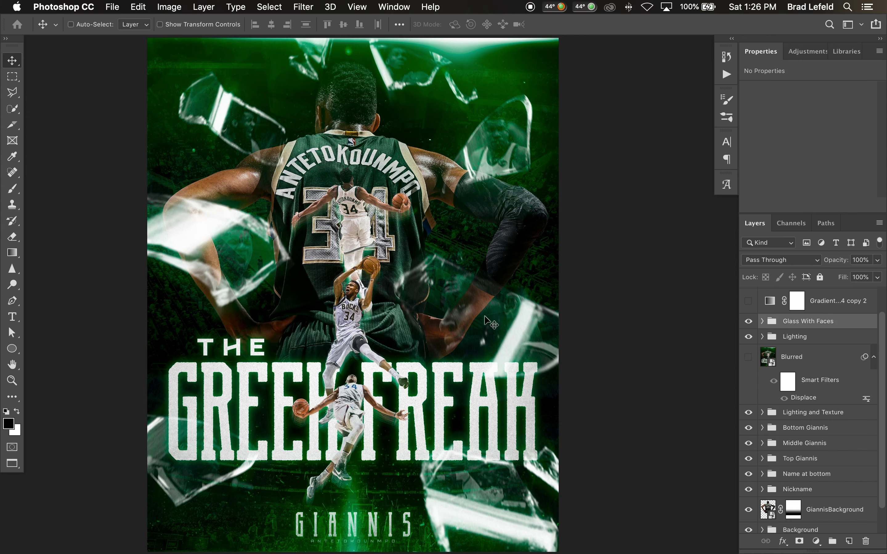
# Make the gradient map 4 copy 2 adjustment layer above the Glass With Faces group visible
pyautogui.scroll(2, 744, 367)
pyautogui.click(820, 335)
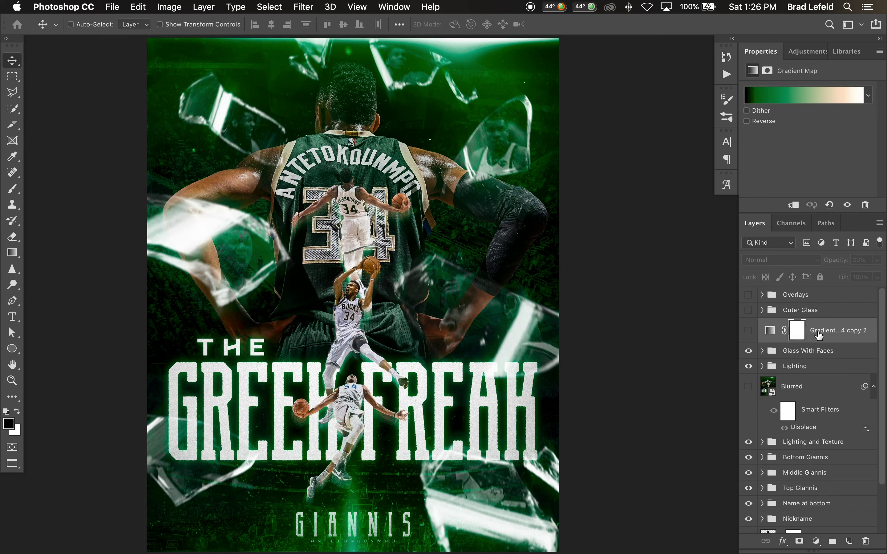
pyautogui.click(748, 331)
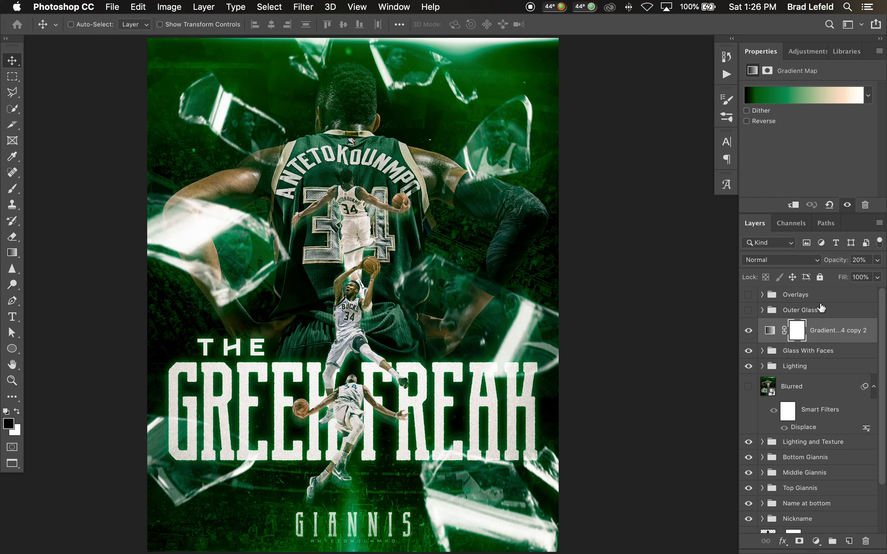
# Expand the Outer Glass group and make it visible on the poster
pyautogui.click(763, 312)
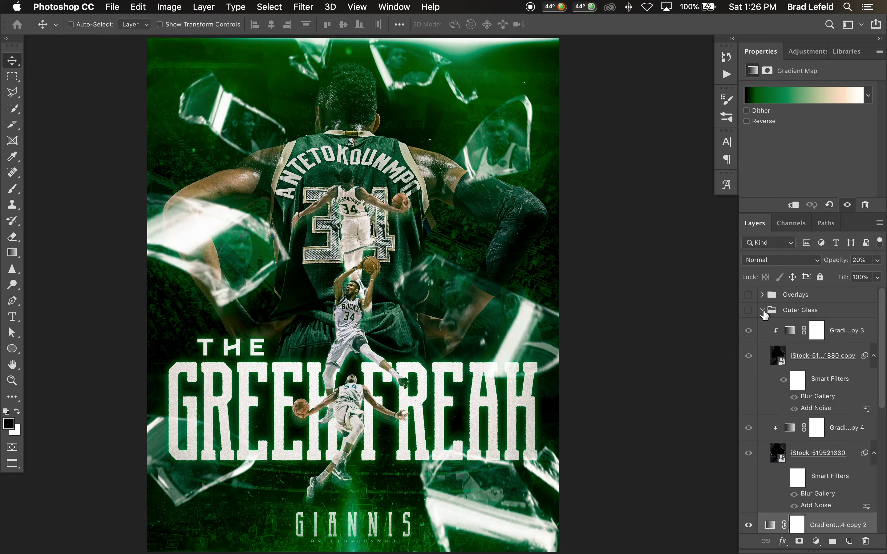
pyautogui.click(749, 312)
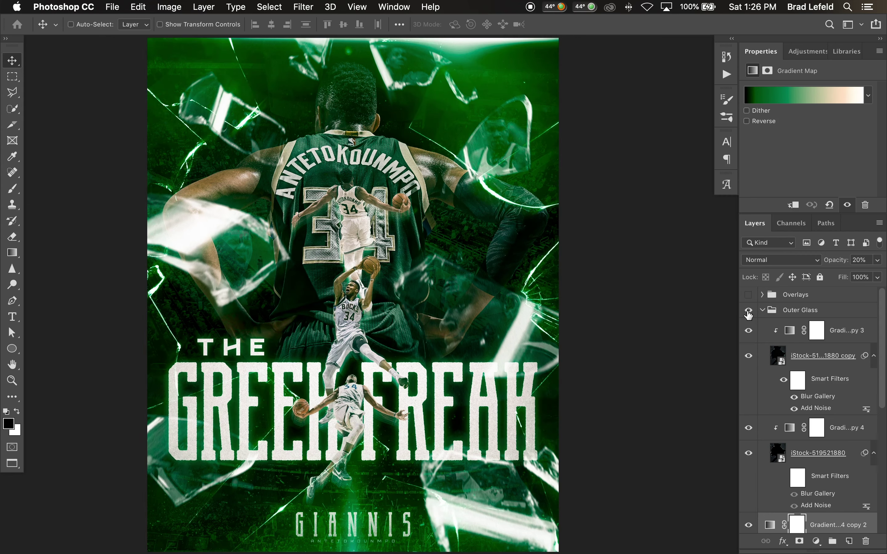
# Inspect the settings of the iStock-519521880 layer, the gradient map clipped to it, and the duplicate glass layer above
pyautogui.click(831, 457)
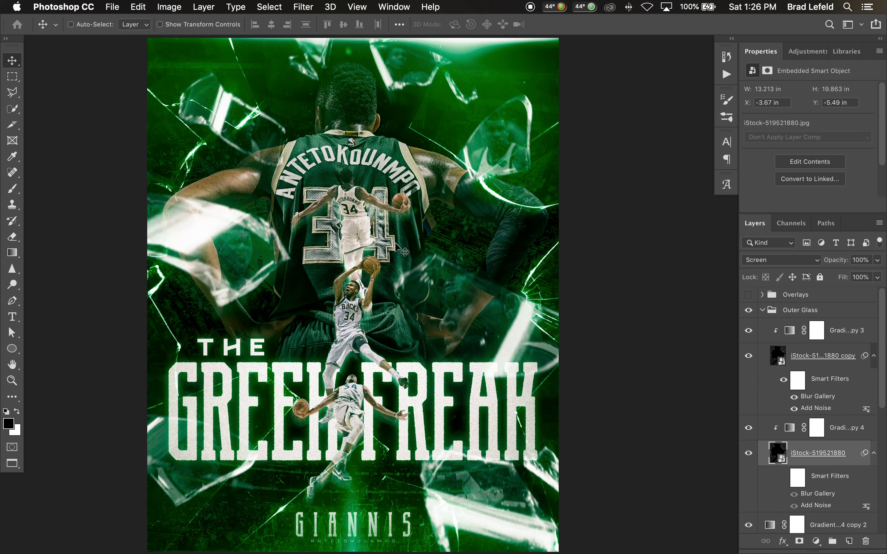
pyautogui.click(842, 436)
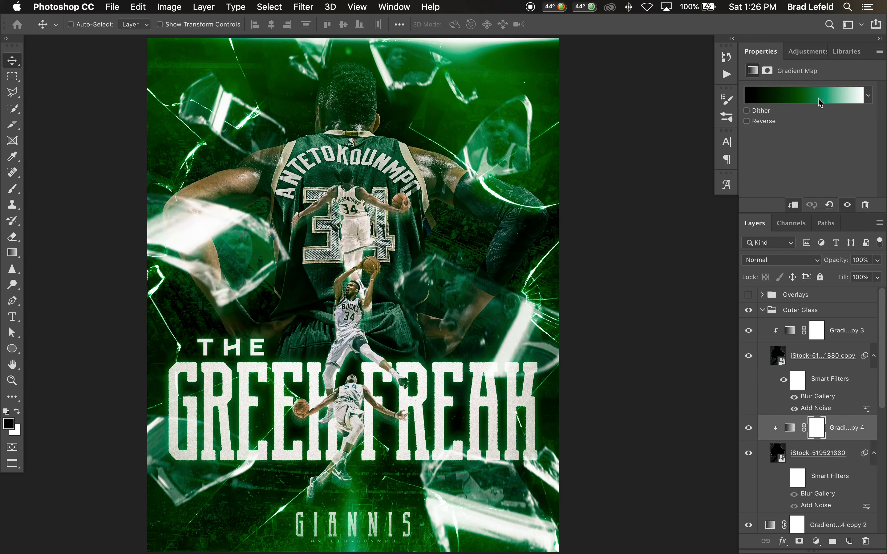
pyautogui.click(833, 361)
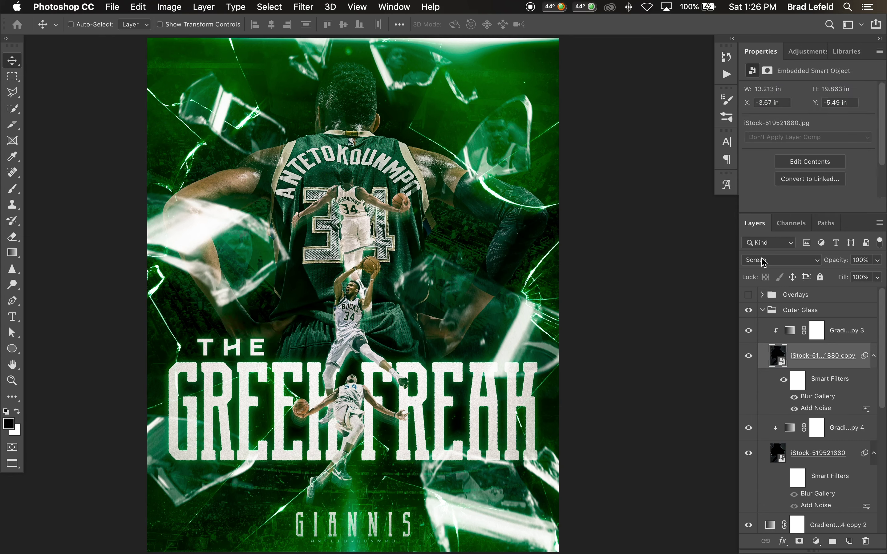
# Compare the poster with the iStock-519521880 copy layer hidden and shown, check its clipped gradient map, and collapse the Outer Glass group
pyautogui.click(812, 458)
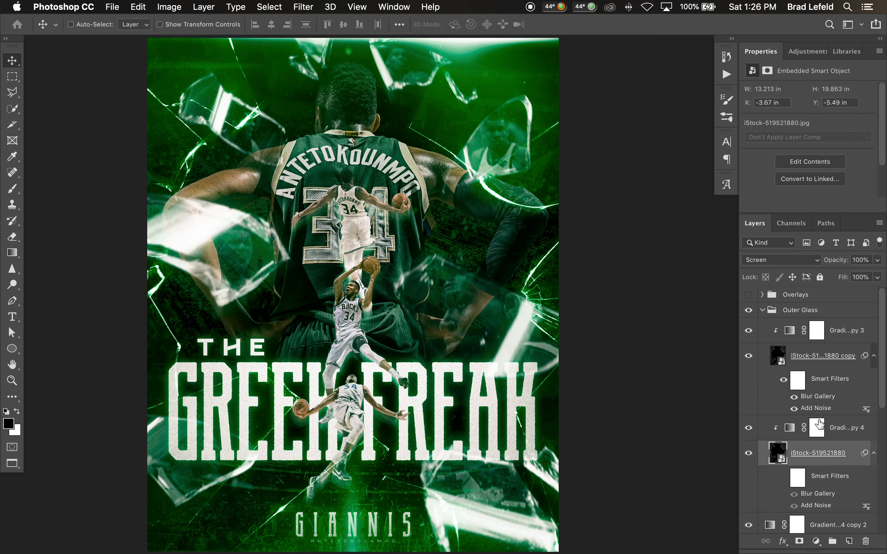
pyautogui.click(822, 359)
pyautogui.click(748, 358)
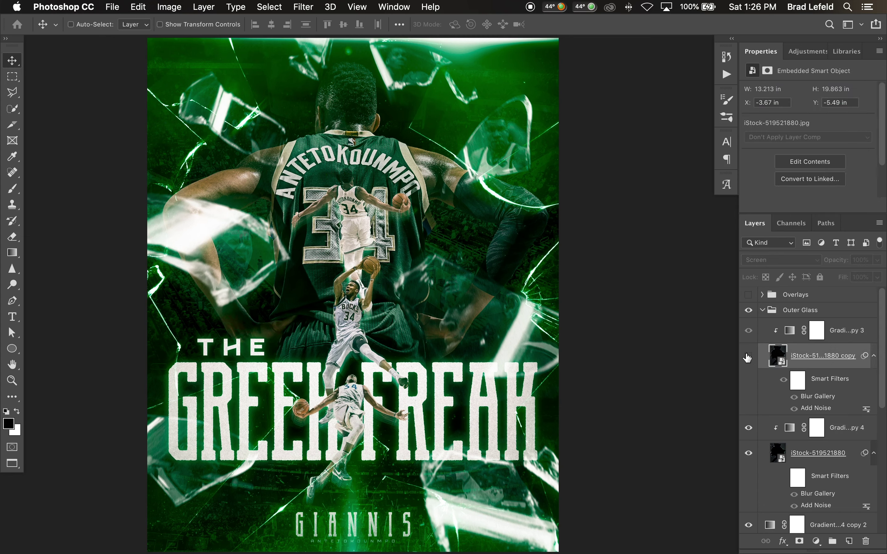
pyautogui.click(748, 357)
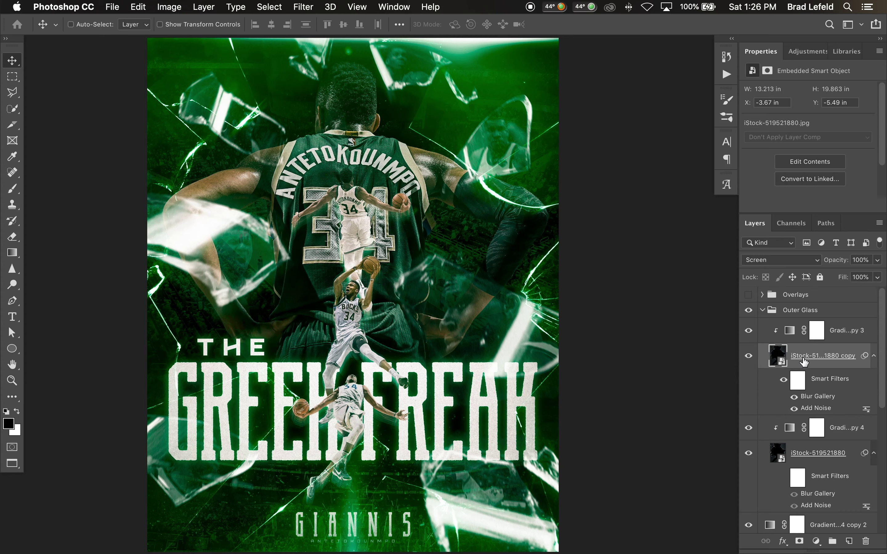
pyautogui.click(838, 331)
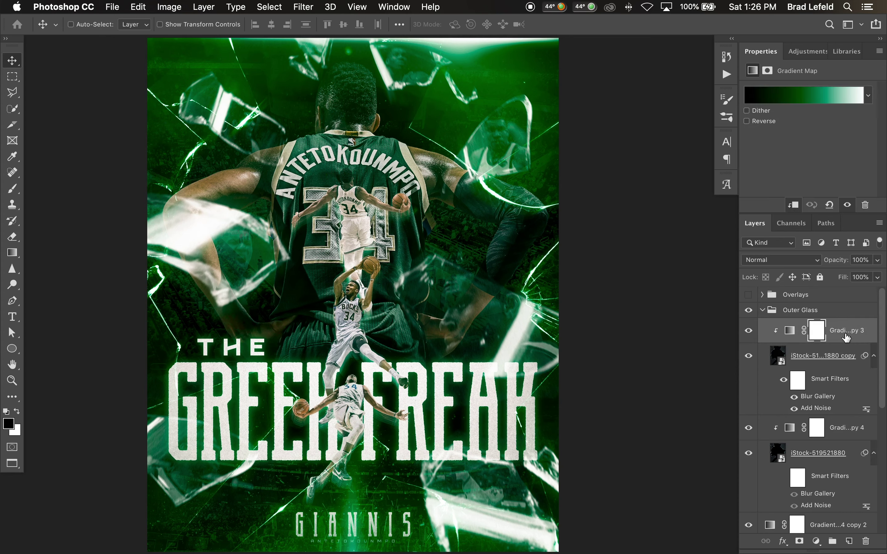
pyautogui.click(801, 312)
pyautogui.click(762, 310)
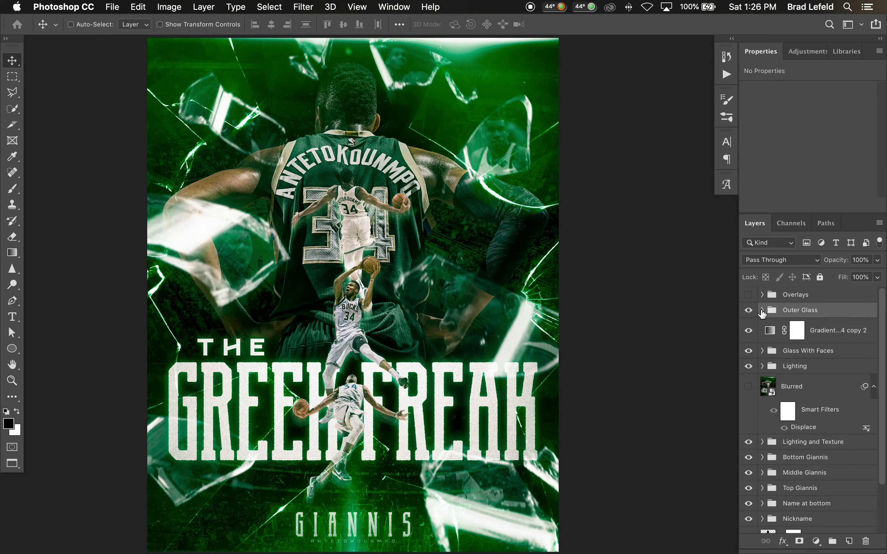
# Expand the Overlays group and make it visible, with all five of its adjustment layers hidden
pyautogui.click(762, 295)
pyautogui.click(749, 294)
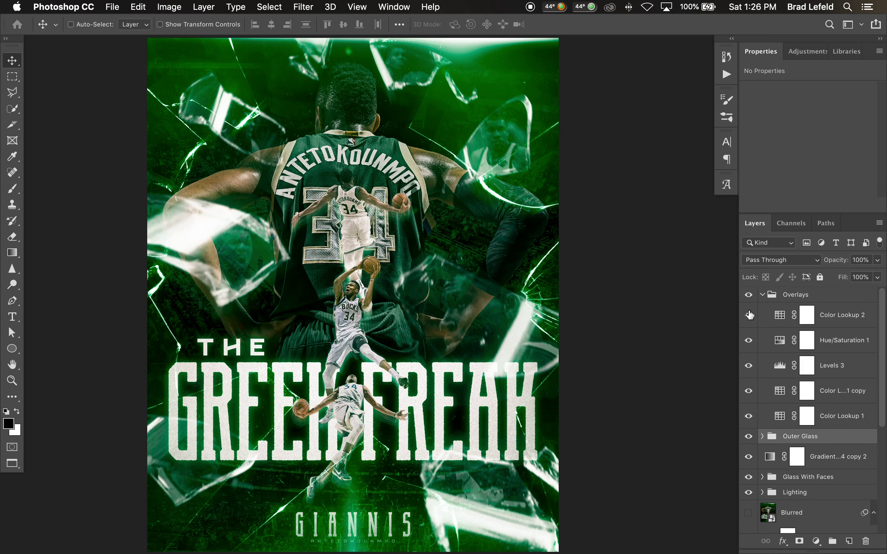
pyautogui.moveTo(748, 316); pyautogui.dragTo(750, 420)
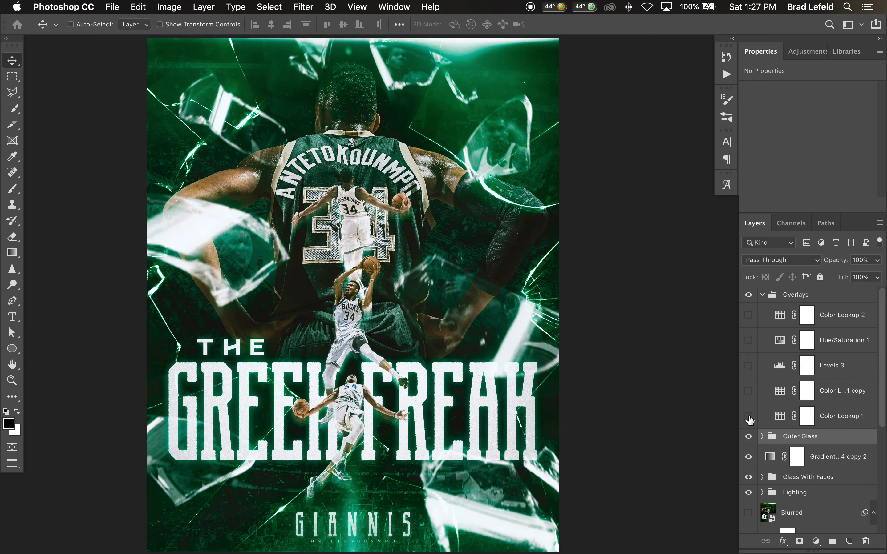
# Check the 3DLUT file used by Color Lookup 1 in the Overlays group and make that adjustment layer visible
pyautogui.click(856, 422)
pyautogui.click(845, 93)
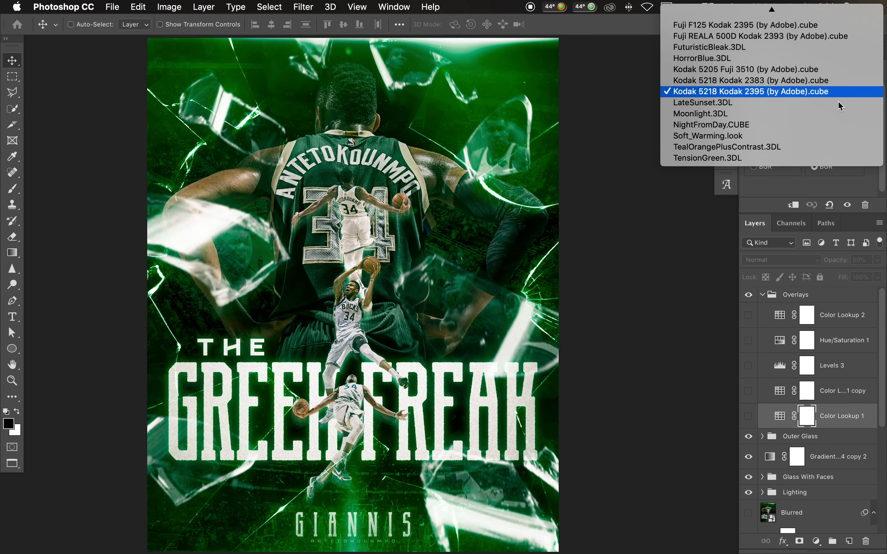
pyautogui.click(856, 433)
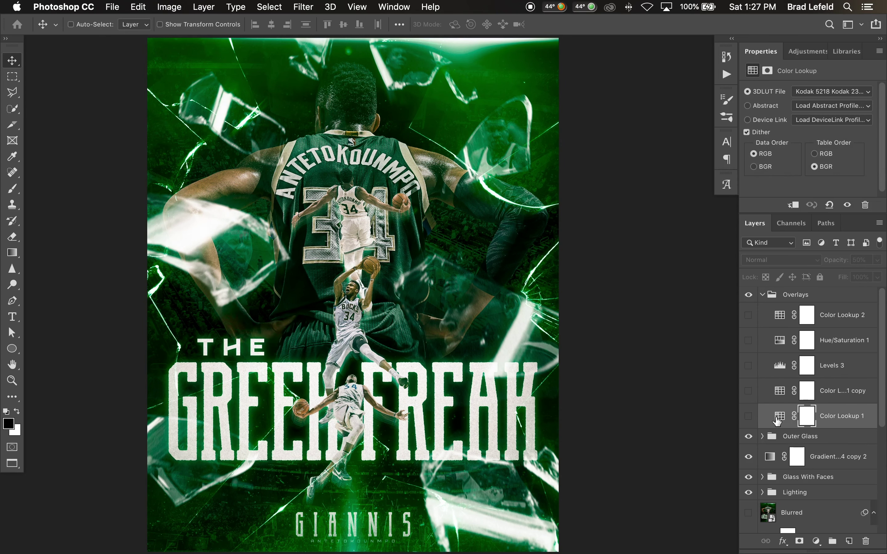
pyautogui.click(749, 417)
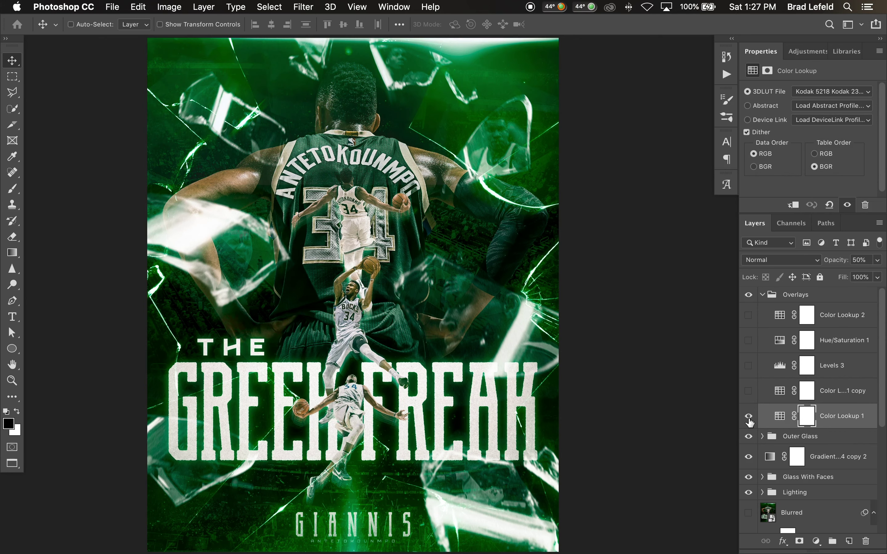
# Check the 3DLUT file of the Color Lookup 1 copy against Color Lookup 1 and make the copy visible
pyautogui.click(825, 394)
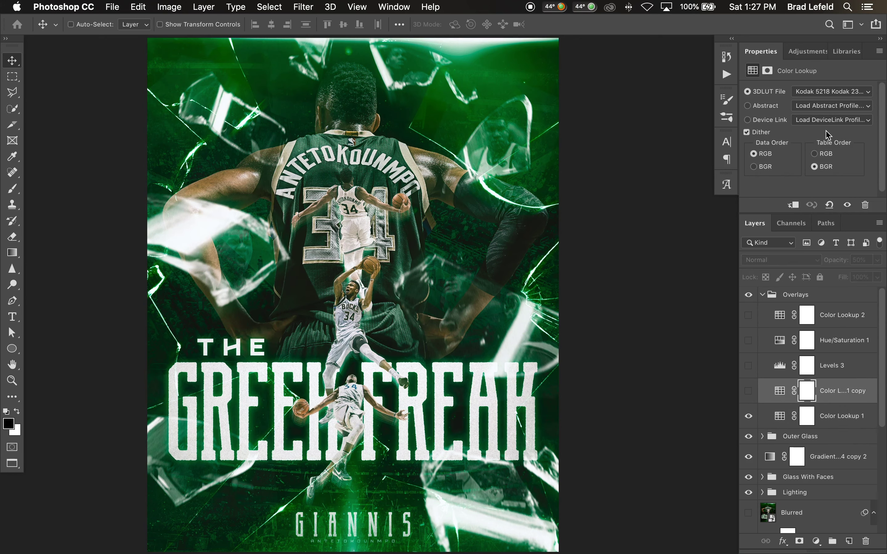
pyautogui.click(852, 95)
pyautogui.click(851, 95)
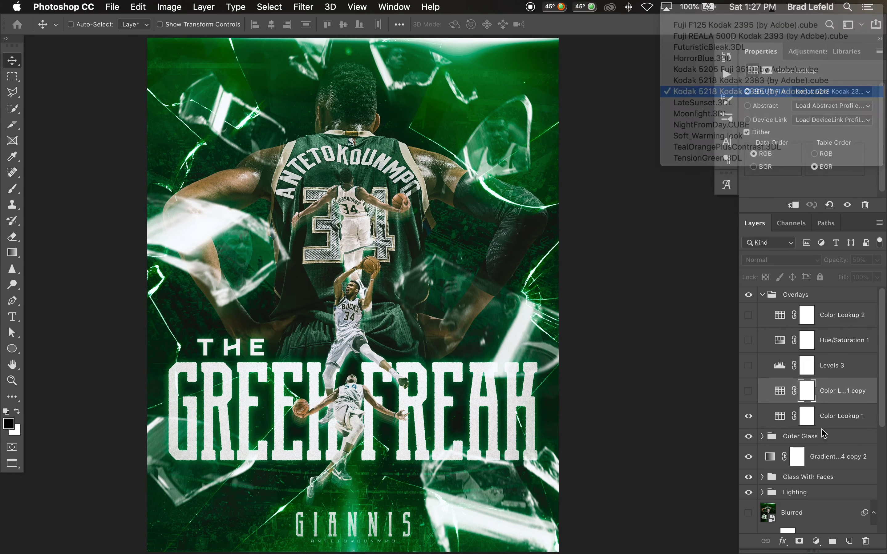
pyautogui.press('super+comma')
pyautogui.click(845, 417)
pyautogui.click(843, 400)
pyautogui.click(748, 392)
pyautogui.click(748, 392)
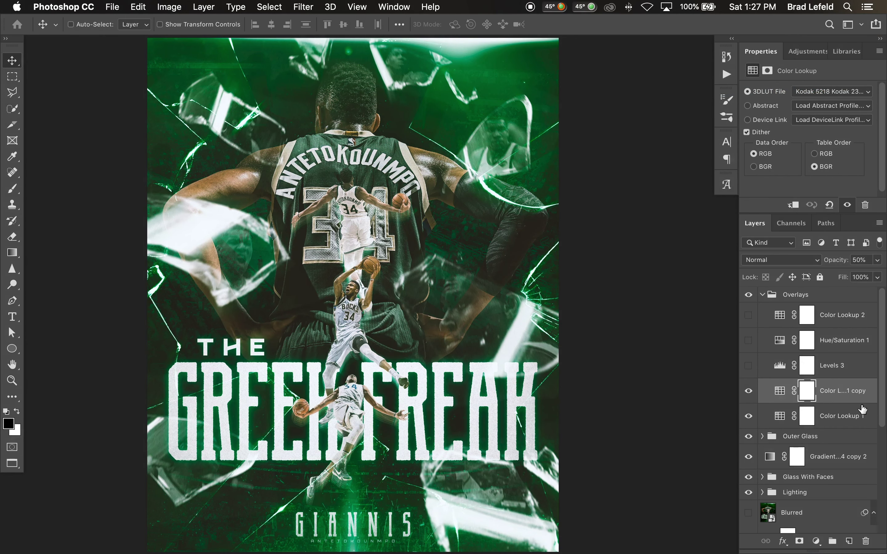
# Show the Levels 3 adjustment layer, and show Hue/Saturation 1 with its Greens range settings displayed
pyautogui.click(843, 366)
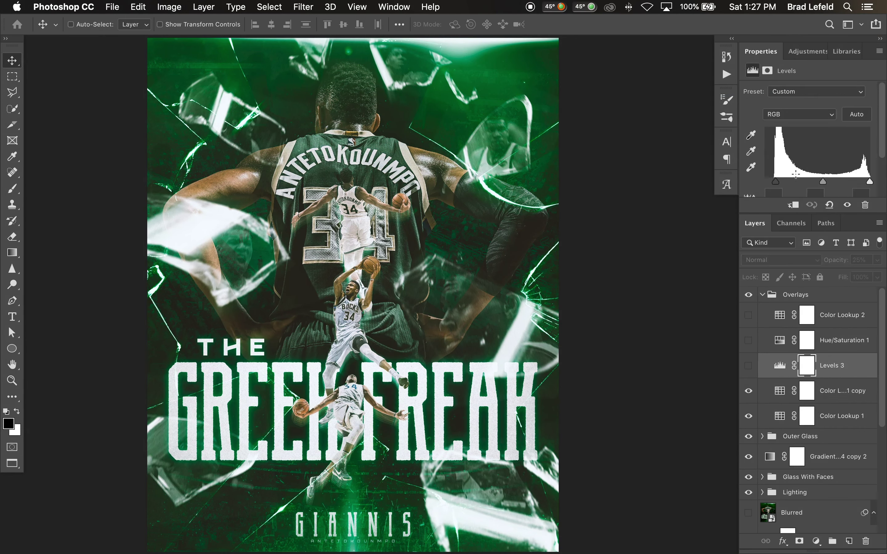
pyautogui.click(748, 366)
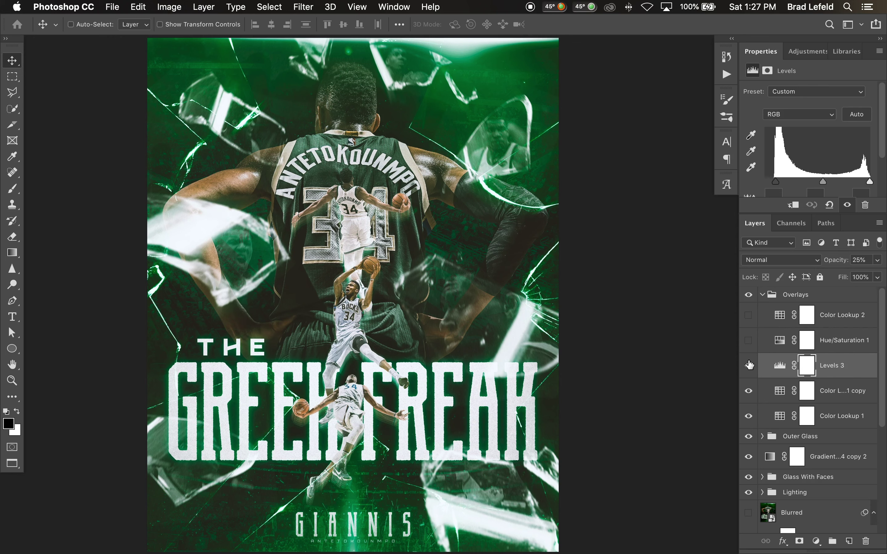
pyautogui.click(839, 342)
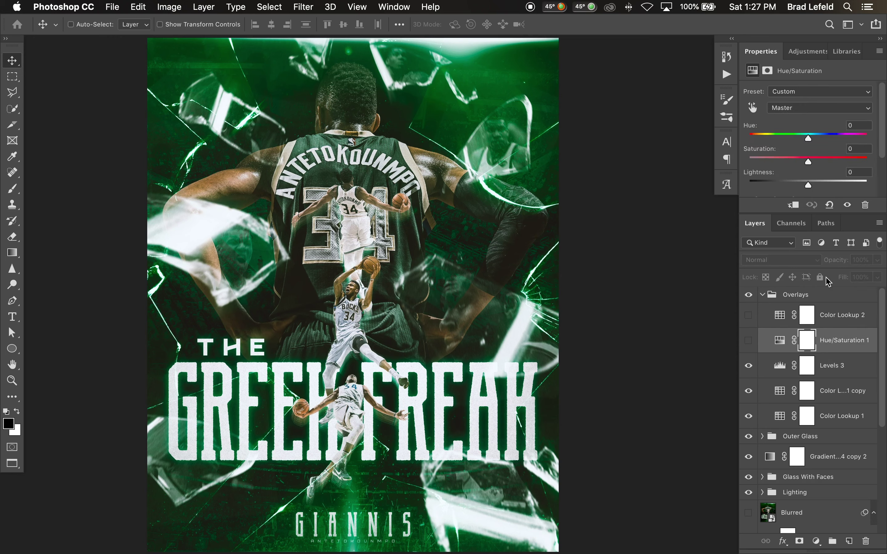
pyautogui.click(808, 108)
pyautogui.click(813, 134)
pyautogui.click(750, 341)
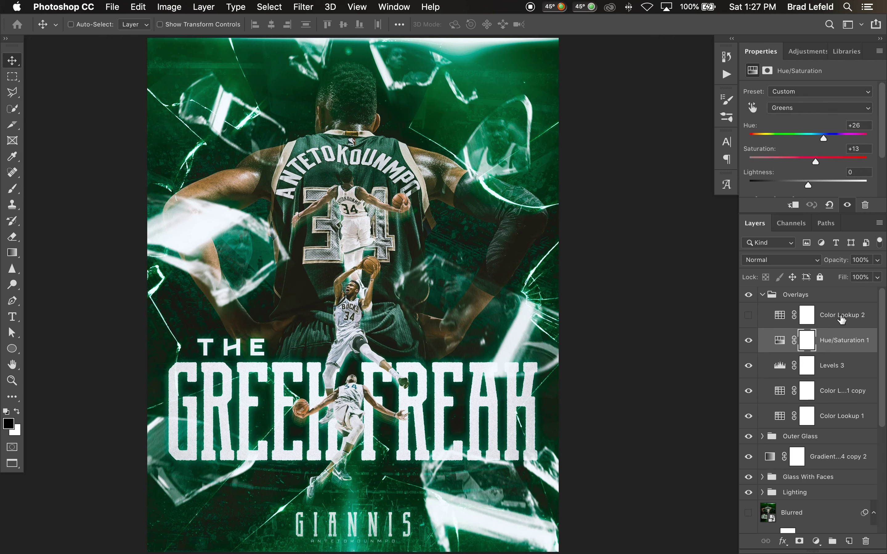
# Make the Color Lookup 2 adjustment layer visible and collapse the Overlays group
pyautogui.click(840, 318)
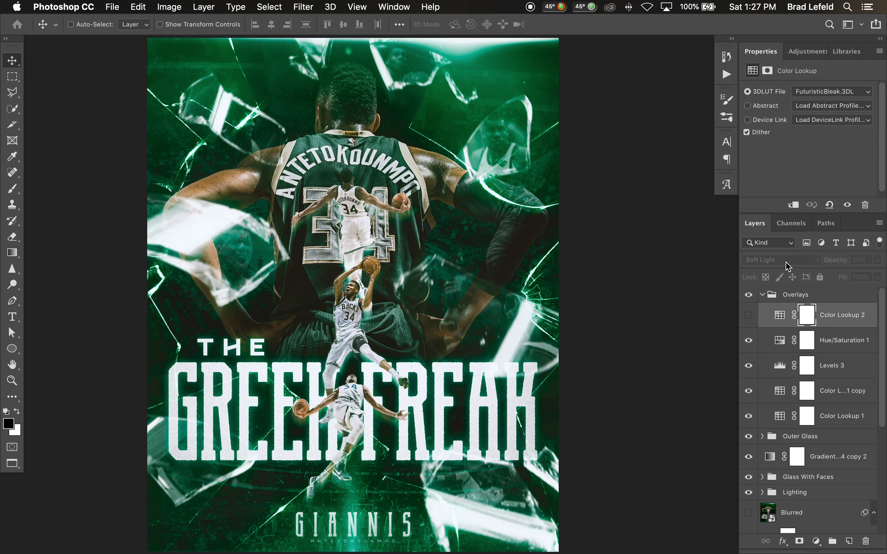
pyautogui.click(749, 316)
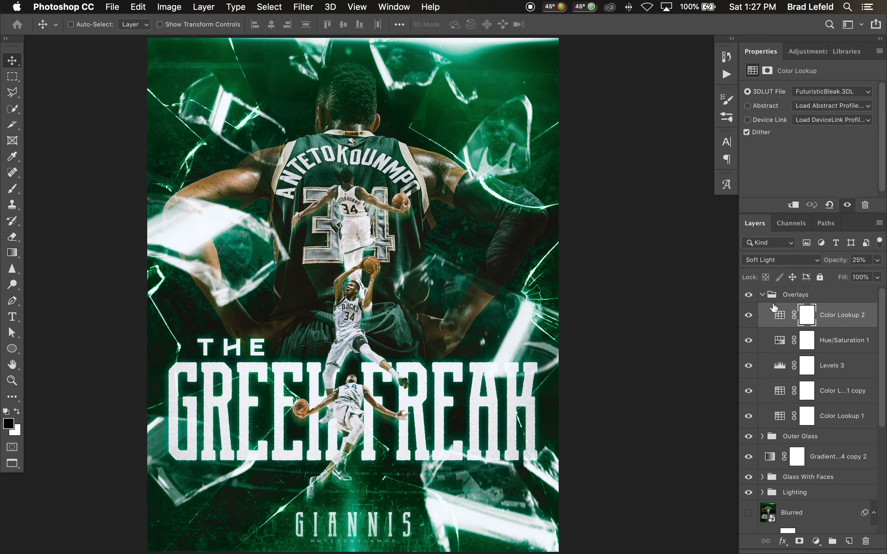
pyautogui.click(762, 295)
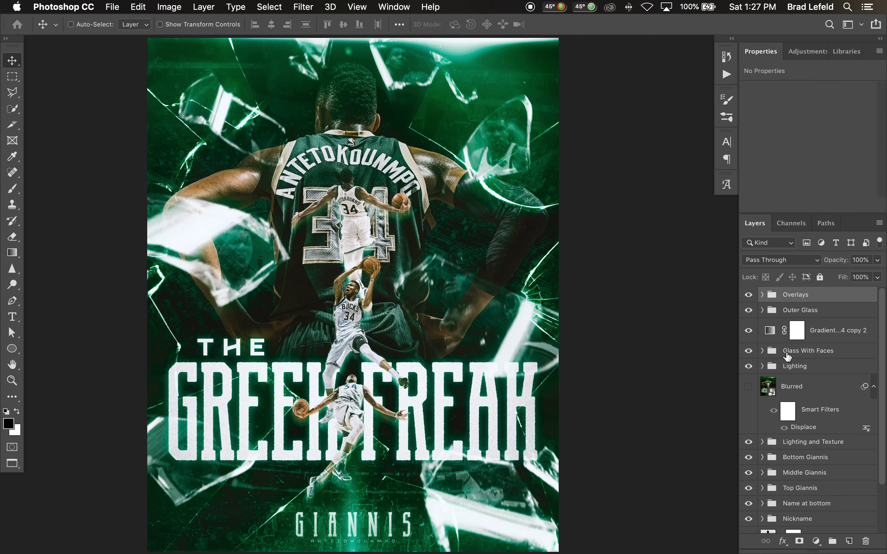
# Create a new layer above the Blurred layer and cover it with solid black using the Gradient tool
pyautogui.scroll(-2, 797, 464)
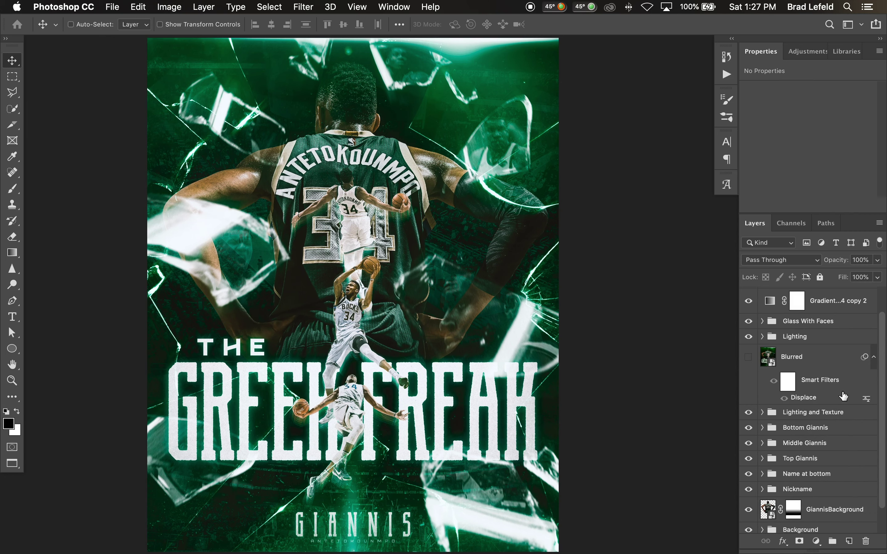
pyautogui.scroll(2, 804, 376)
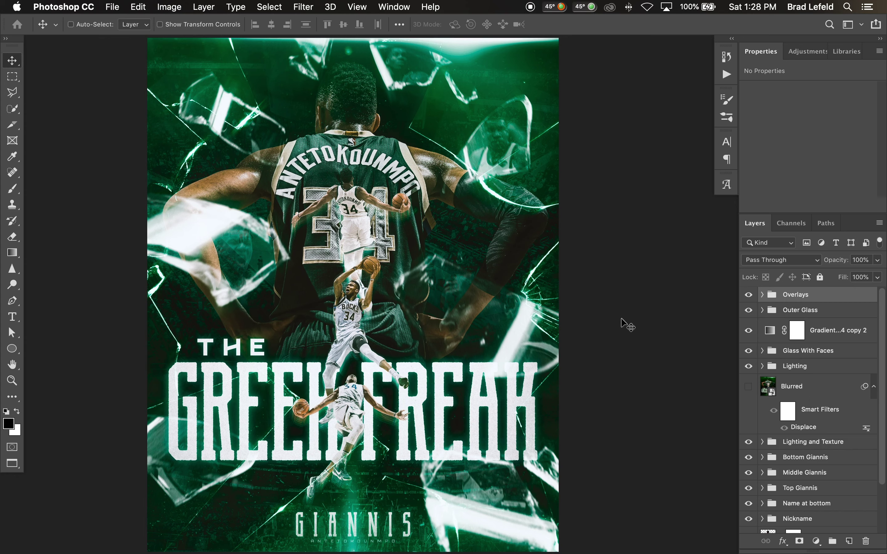
pyautogui.click(802, 390)
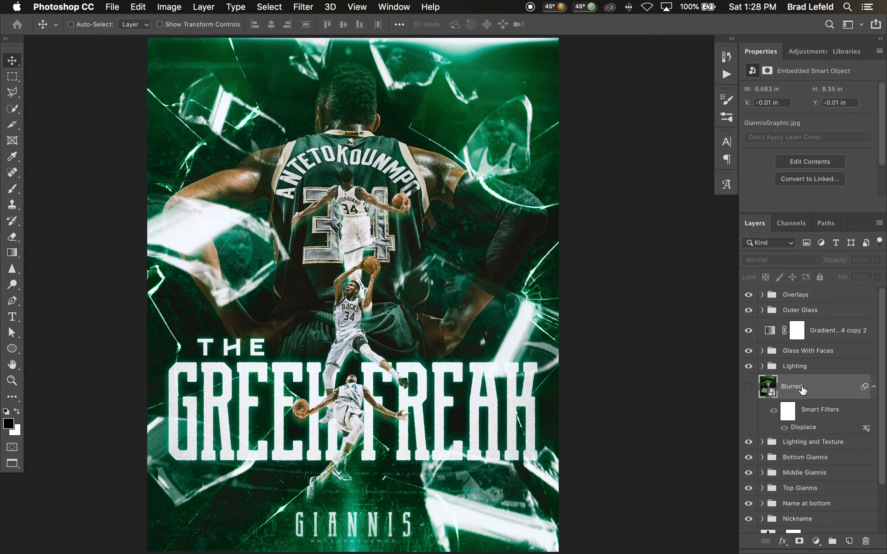
pyautogui.press('super+shift+n')
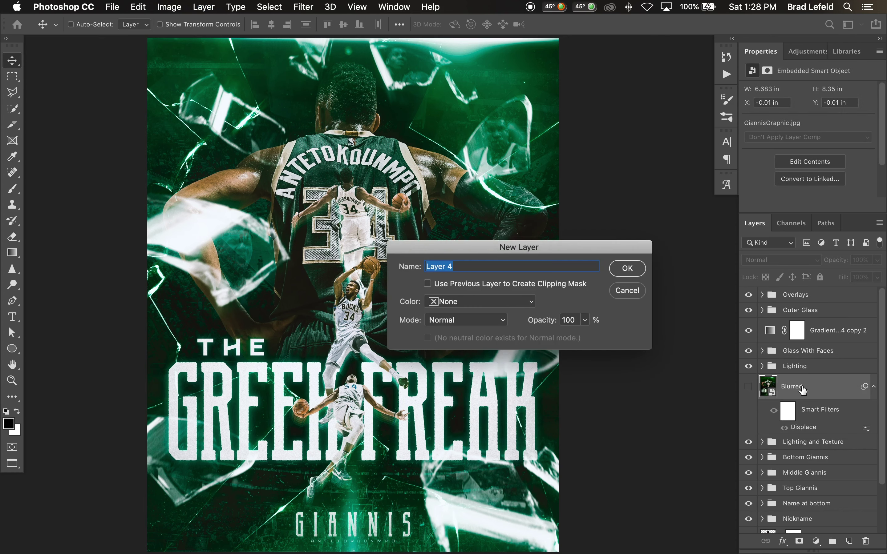
pyautogui.press('Return')
pyautogui.press('g')
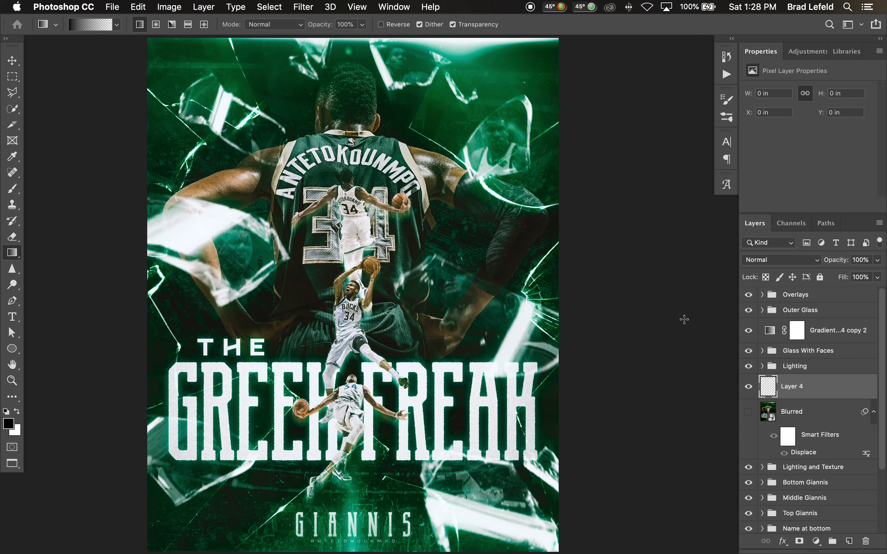
pyautogui.press('v')
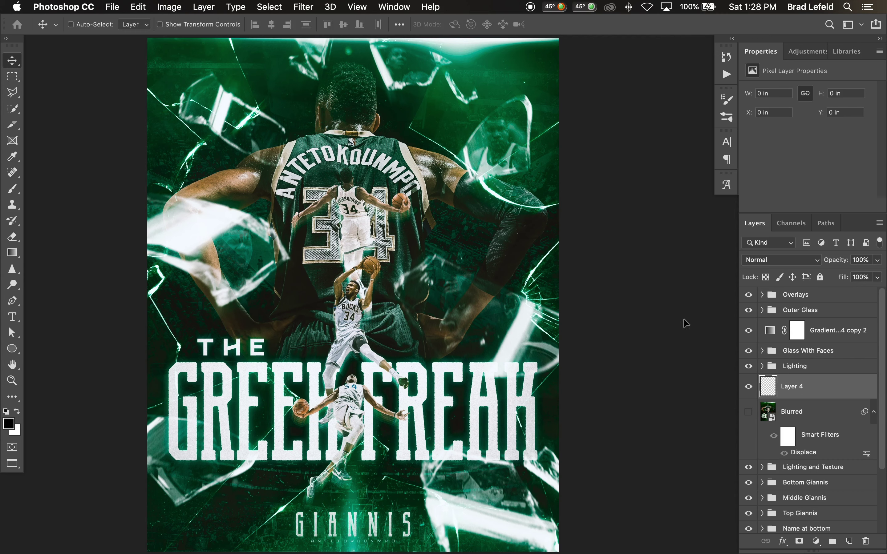
pyautogui.press('g')
pyautogui.moveTo(612, 311); pyautogui.dragTo(674, 316)
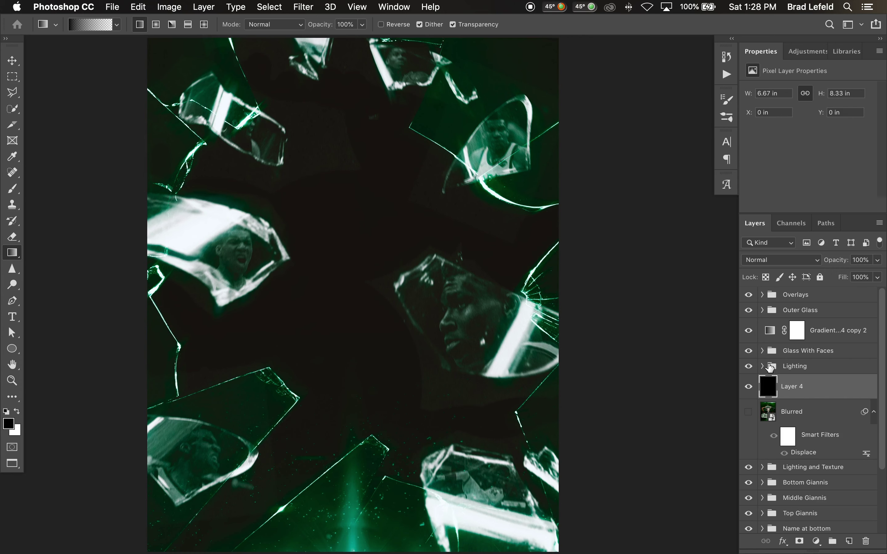
# Compare the black backdrop with the Lighting group hidden, restore the group, and hide the black layer
pyautogui.click(748, 366)
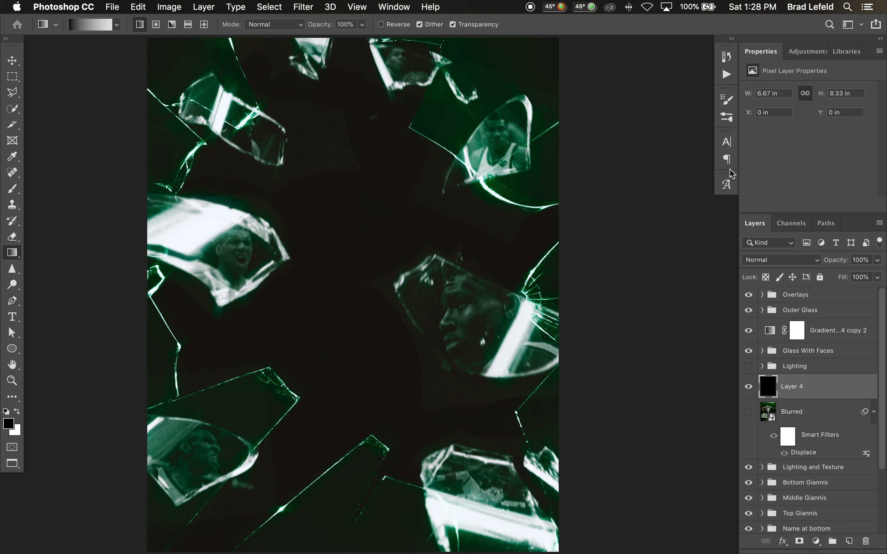
pyautogui.click(749, 387)
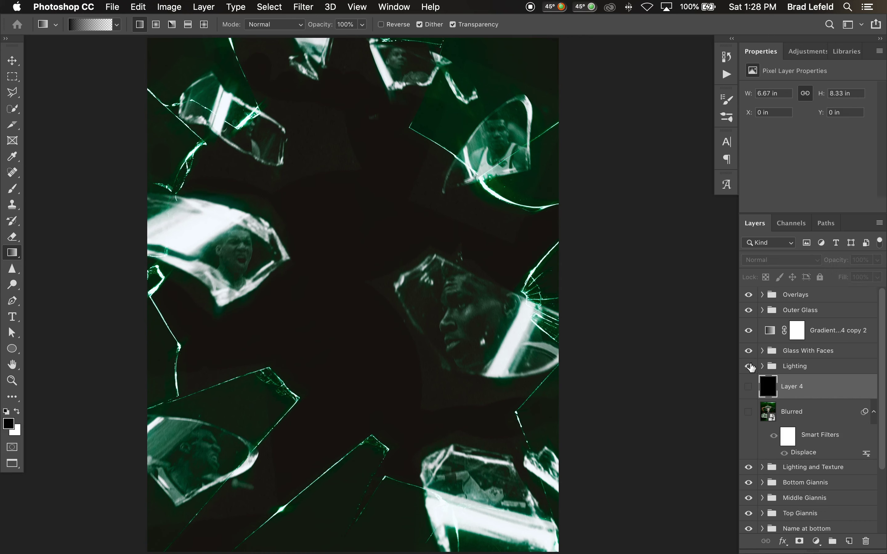
# Make the Blurred smart object layer visible with its Displace smart filter applied
pyautogui.click(800, 415)
pyautogui.scroll(-1, 808, 484)
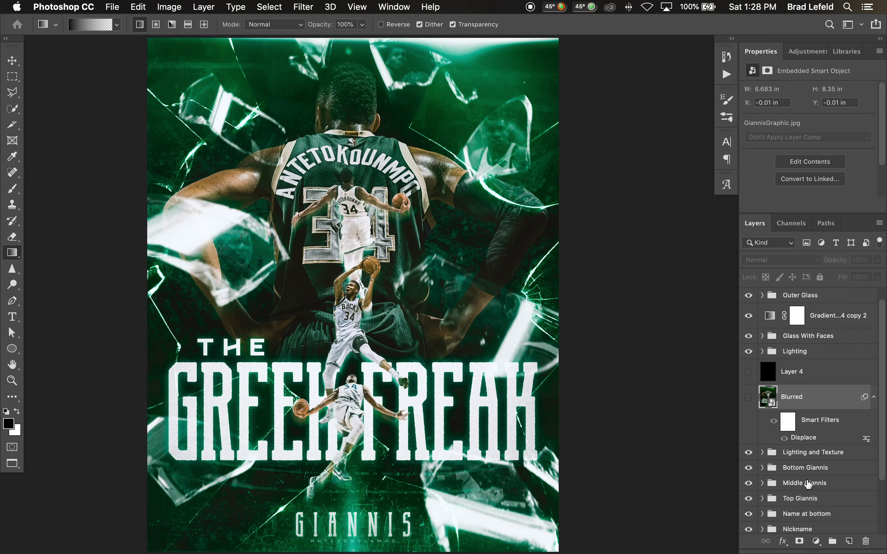
pyautogui.scroll(-3, 810, 476)
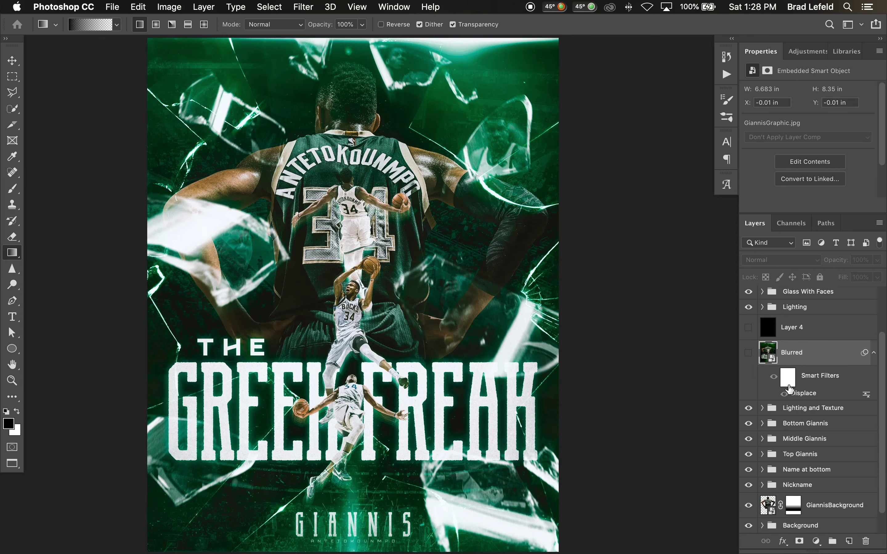
pyautogui.click(749, 354)
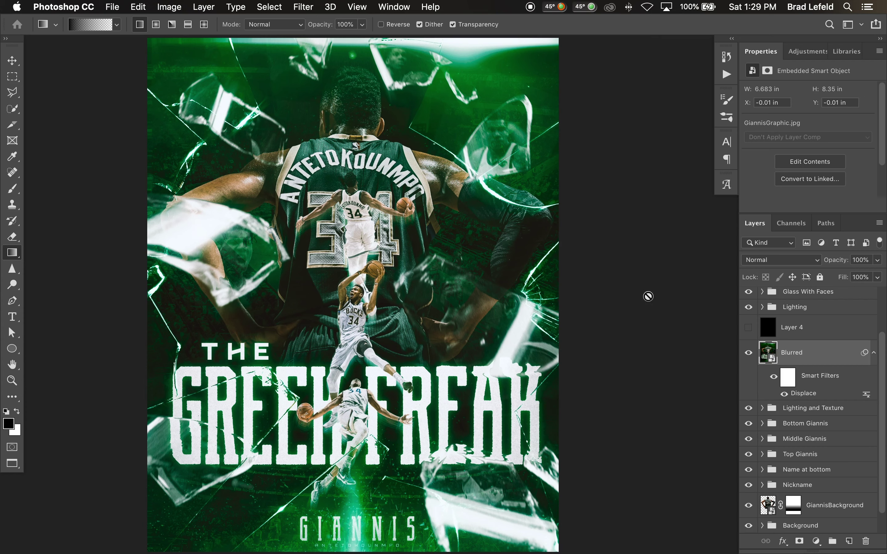
pyautogui.scroll(3, 803, 366)
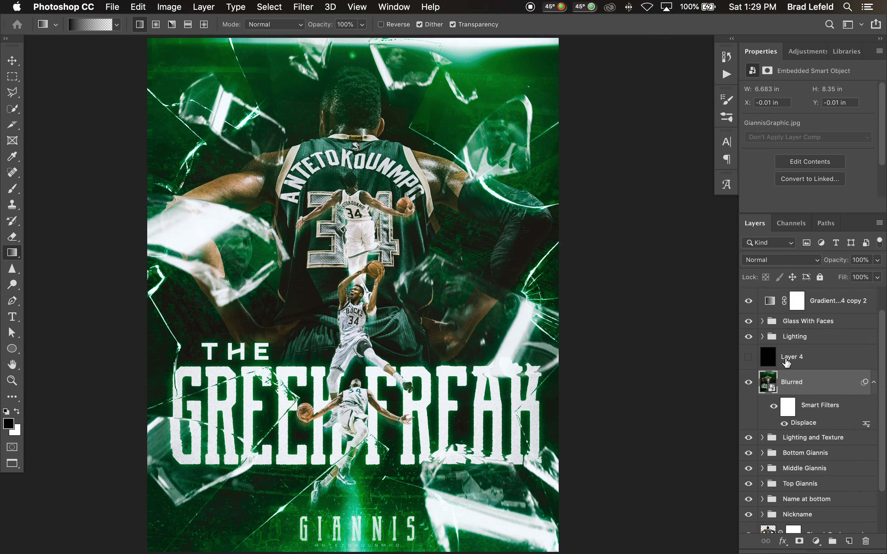